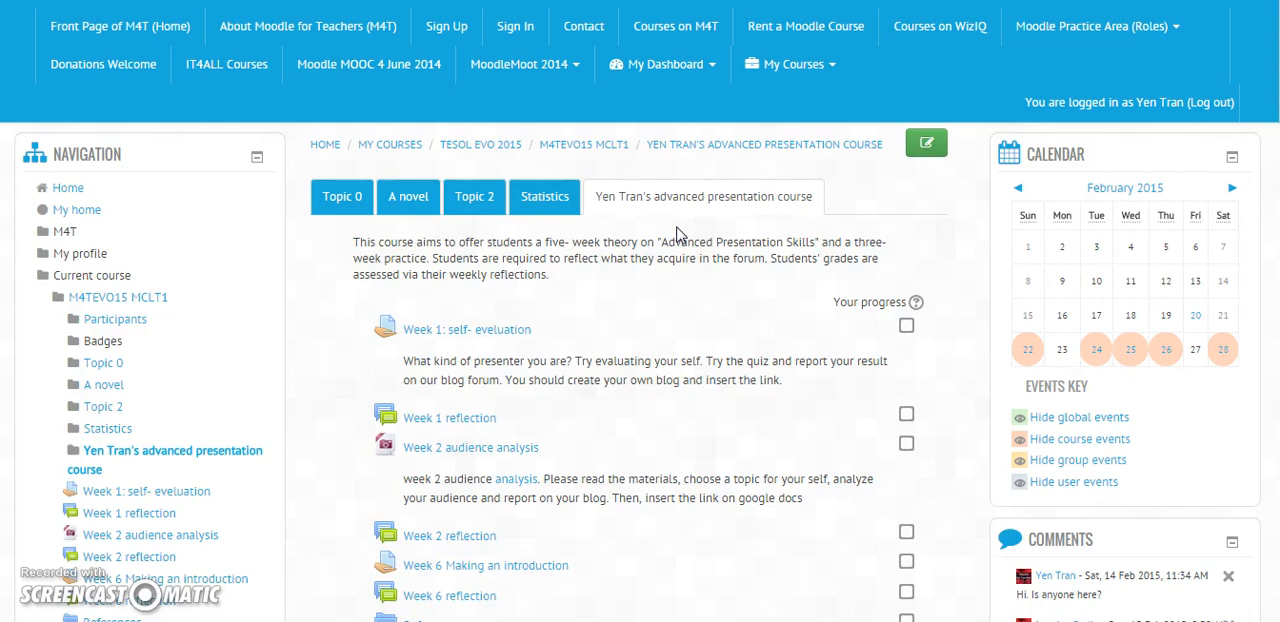
# Step: Turn on editing for the advanced presentation course page
pyautogui.click(679, 267)
pyautogui.moveTo(680, 267); pyautogui.dragTo(650, 344)
pyautogui.click(669, 280)
pyautogui.scroll(-2, 619, 356)
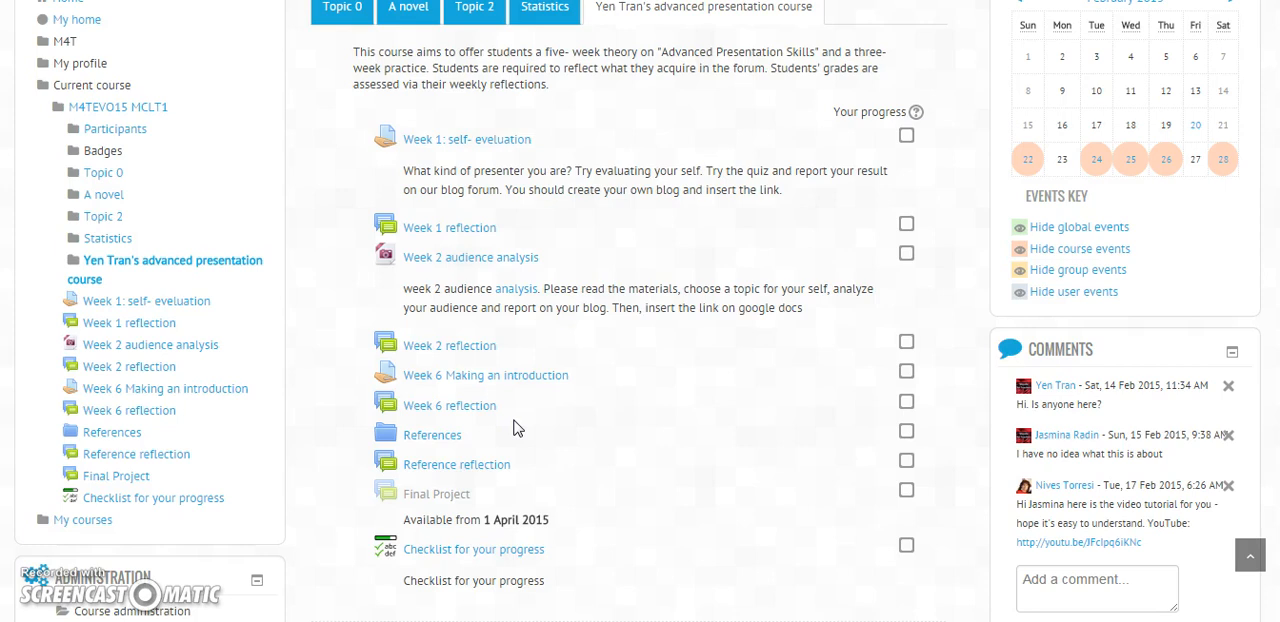
pyautogui.scroll(1, 616, 228)
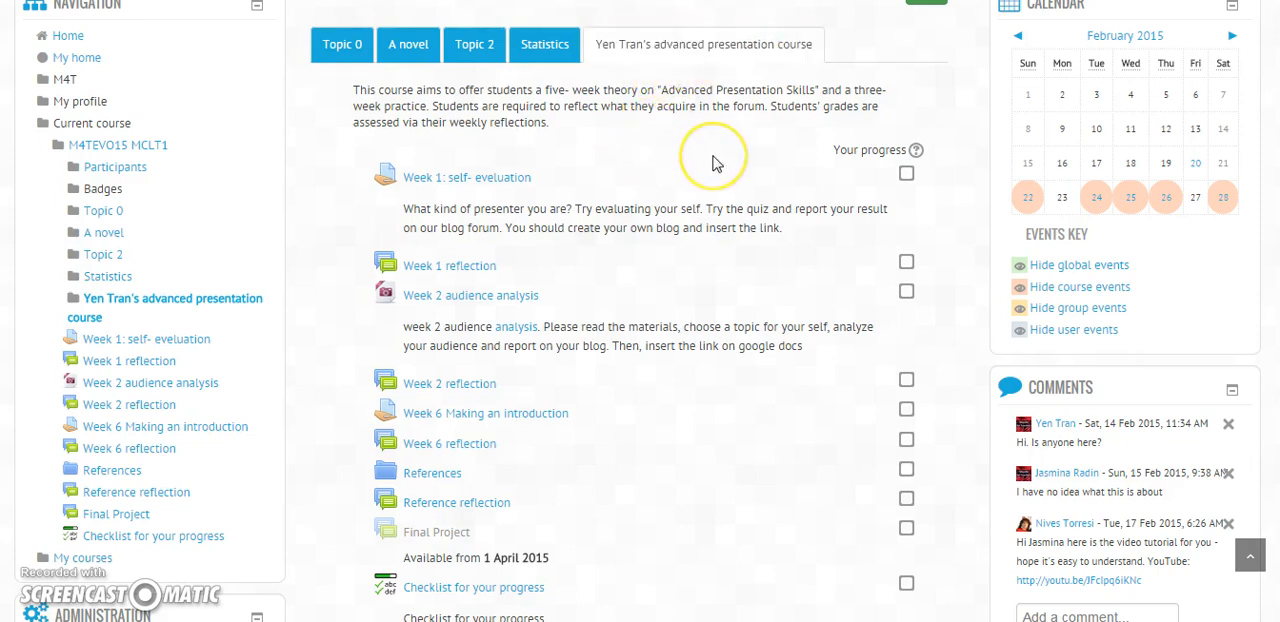
pyautogui.scroll(1, 714, 160)
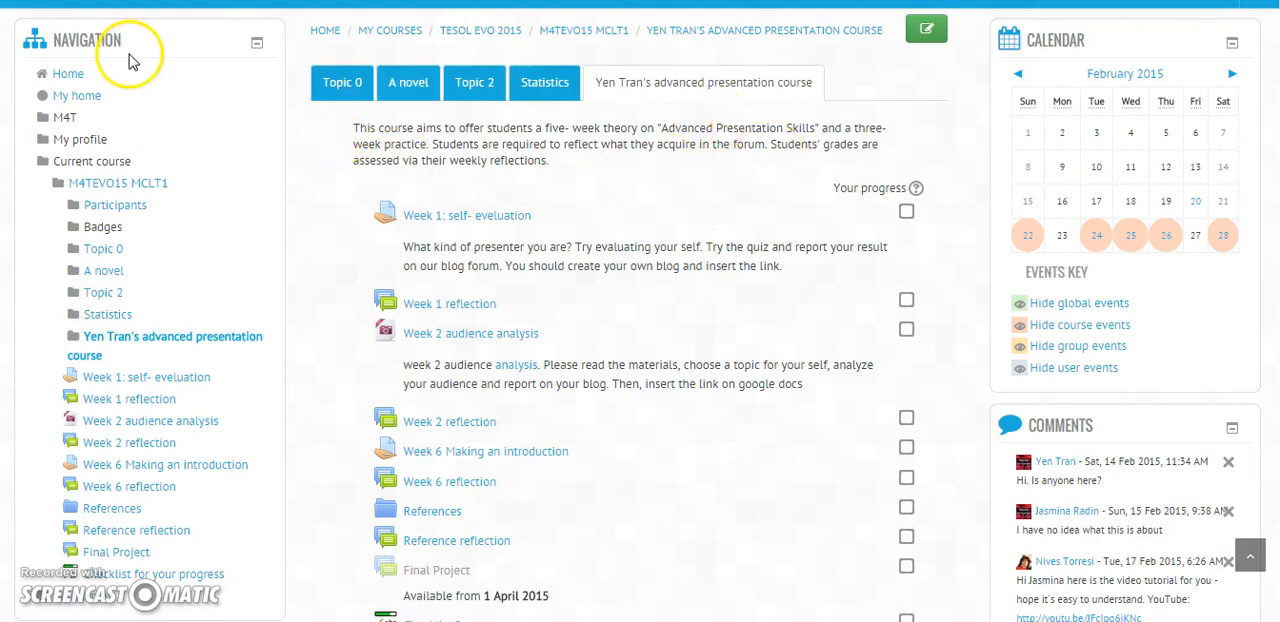
pyautogui.click(927, 36)
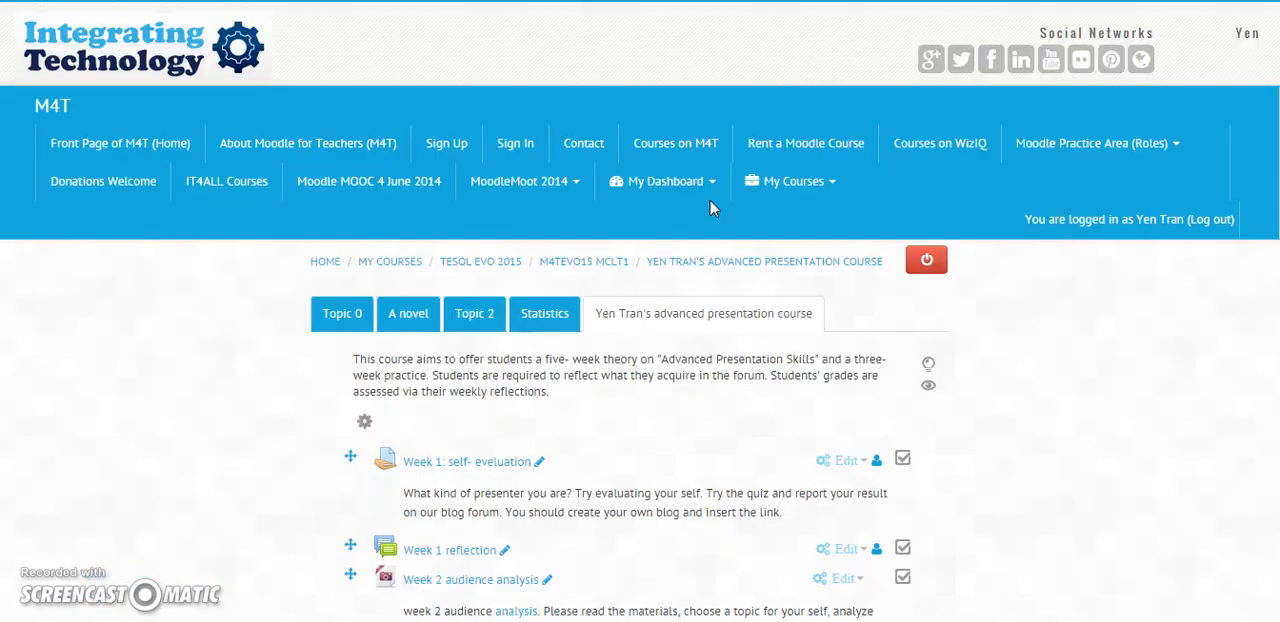
pyautogui.scroll(-1, 712, 390)
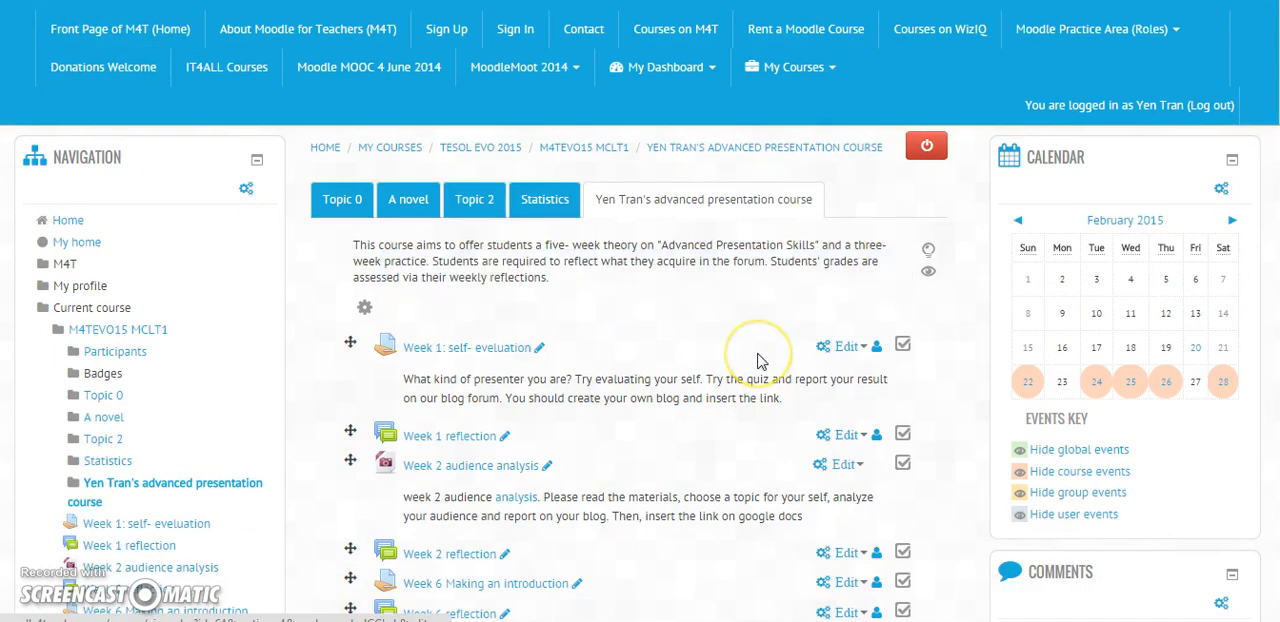
# Step: Open the advanced presentation course section's summary for editing and save it
pyautogui.click(656, 270)
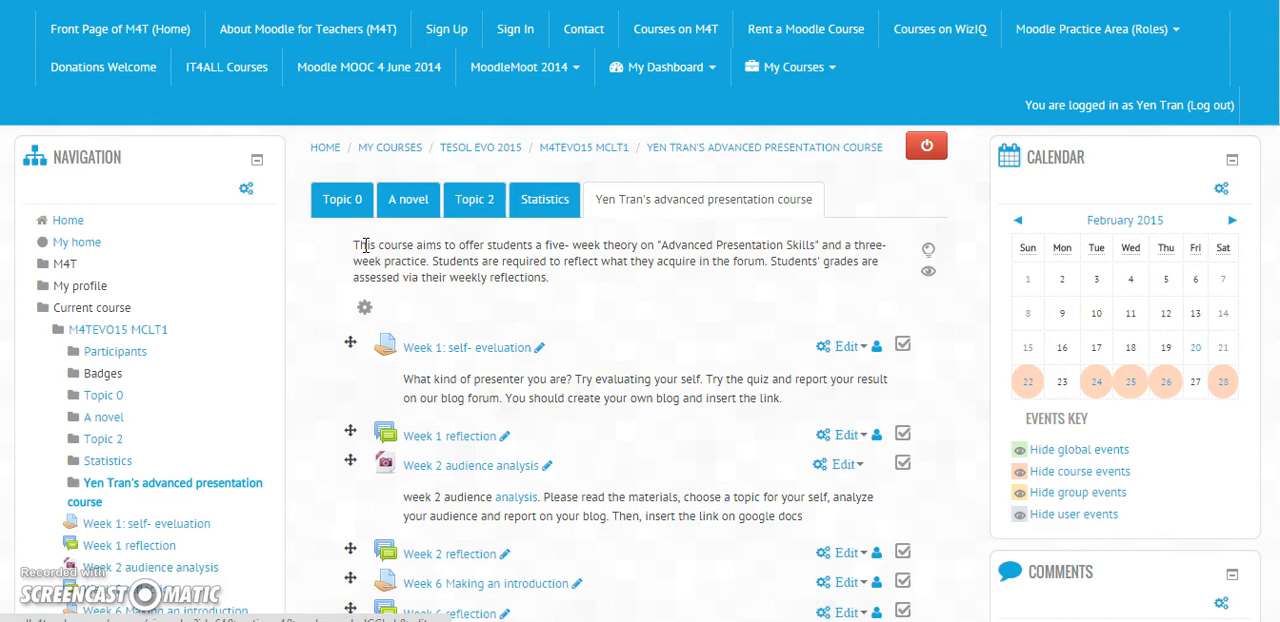
pyautogui.rightClick(365, 307)
pyautogui.click(376, 319)
pyautogui.click(320, 0)
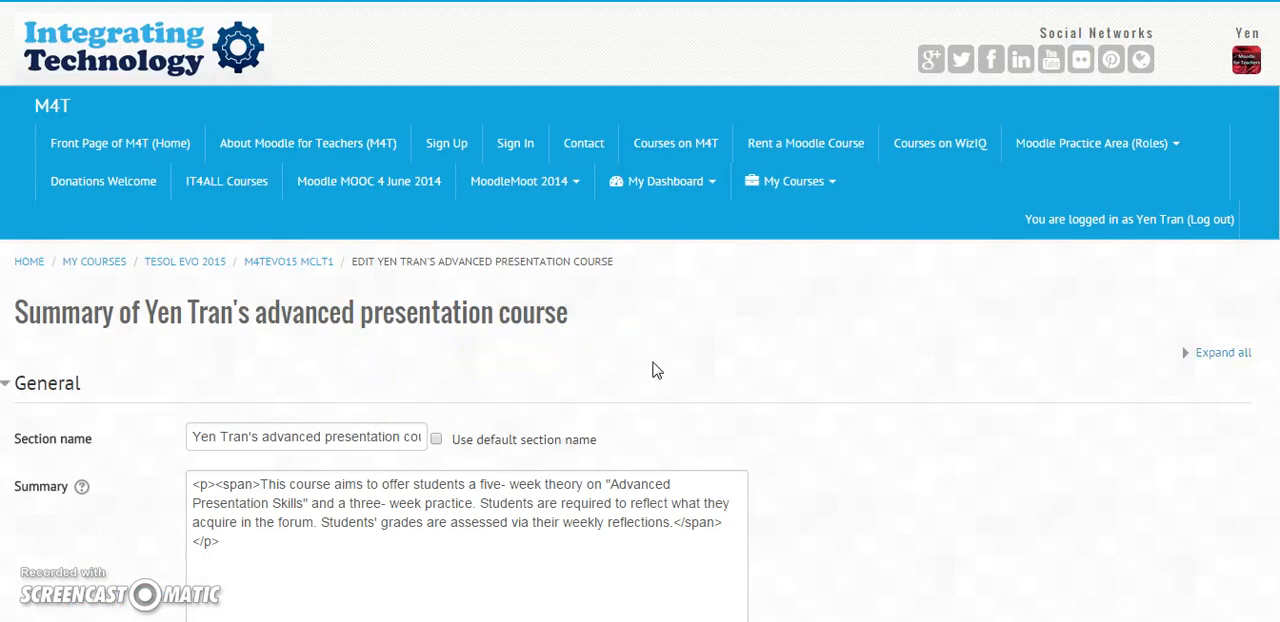
pyautogui.scroll(-3, 653, 371)
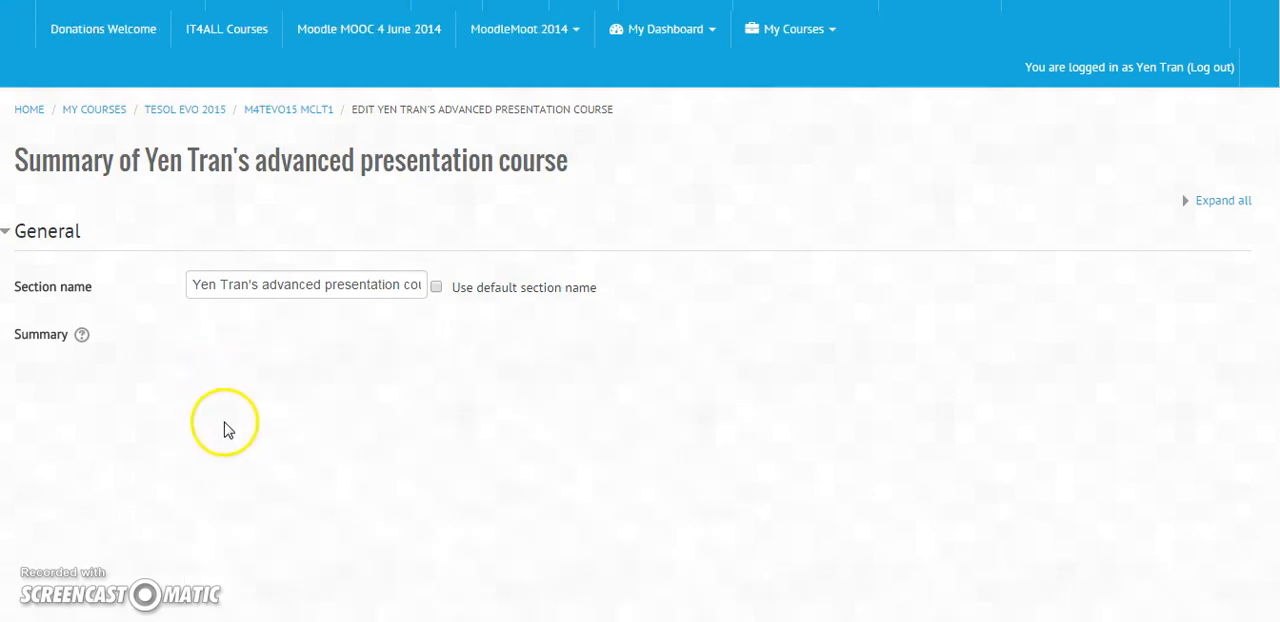
pyautogui.click(345, 400)
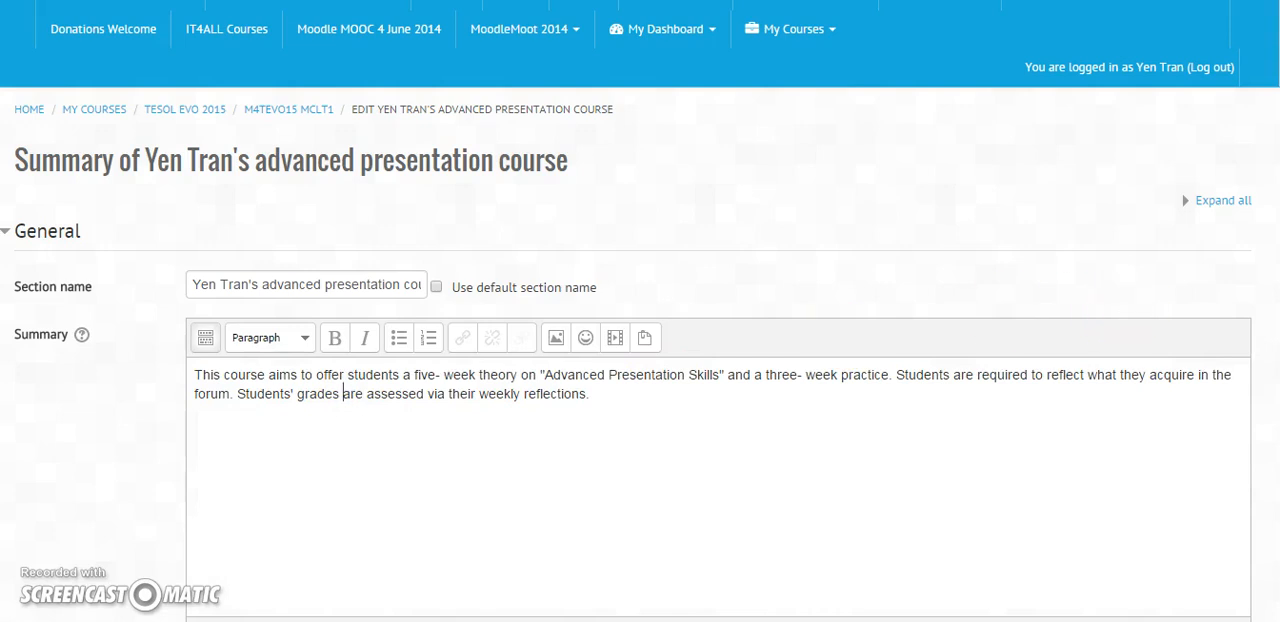
pyautogui.scroll(-10, 1246, 337)
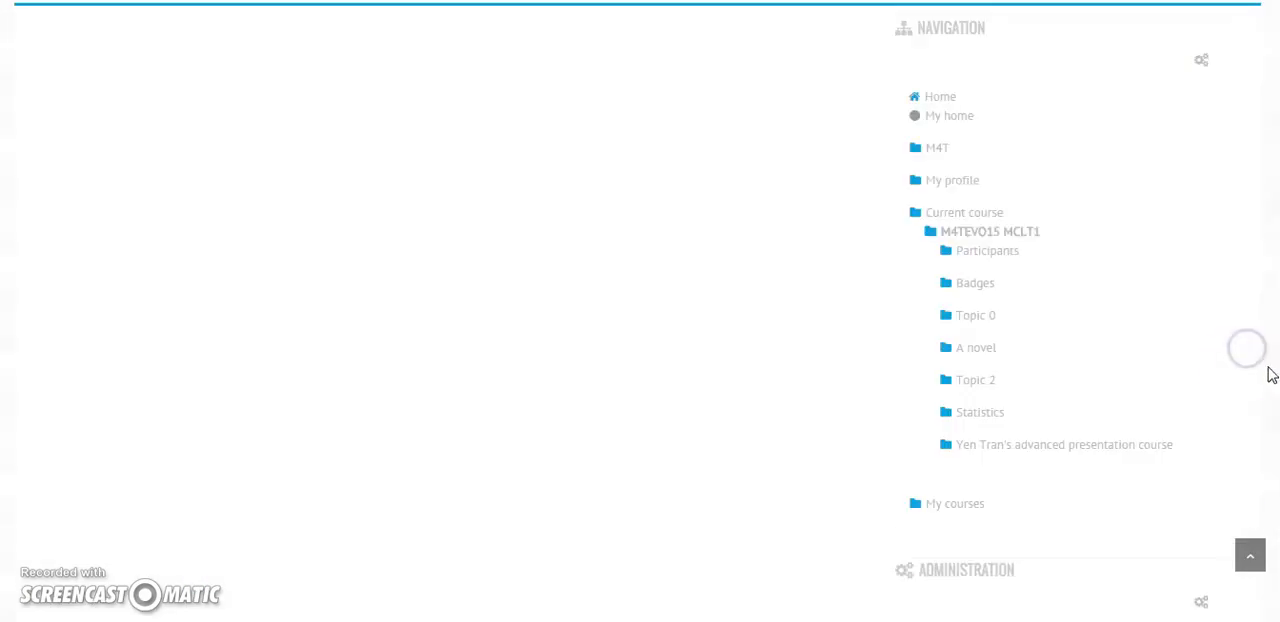
pyautogui.scroll(10, 640, 311)
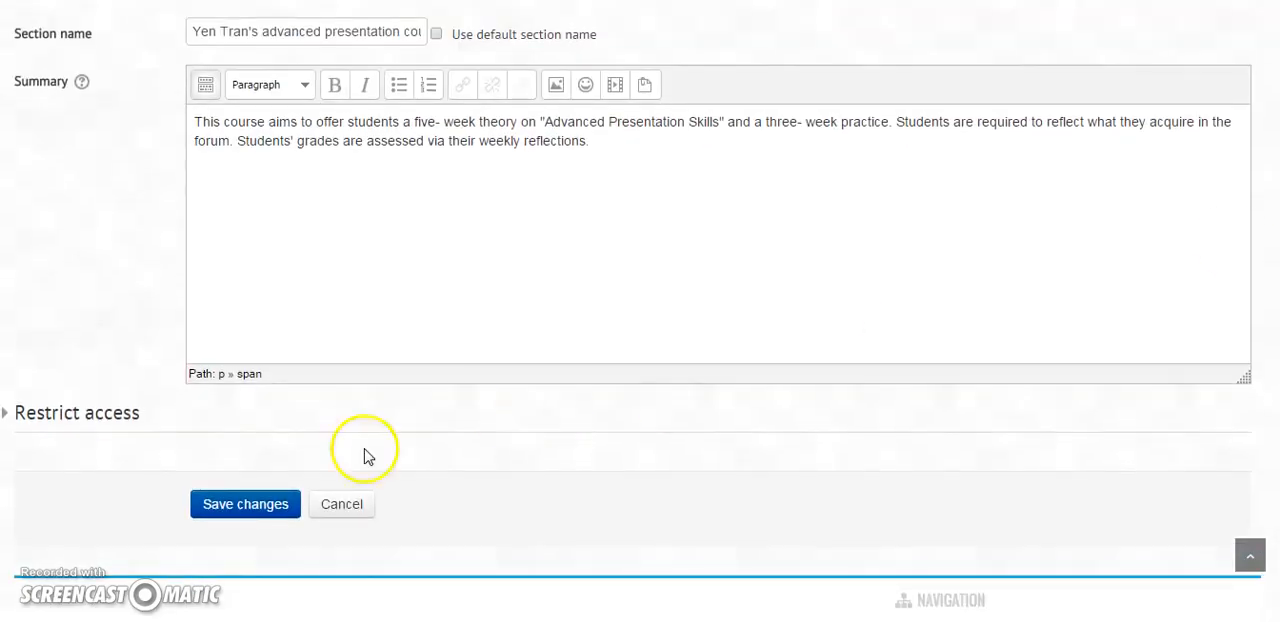
pyautogui.click(255, 516)
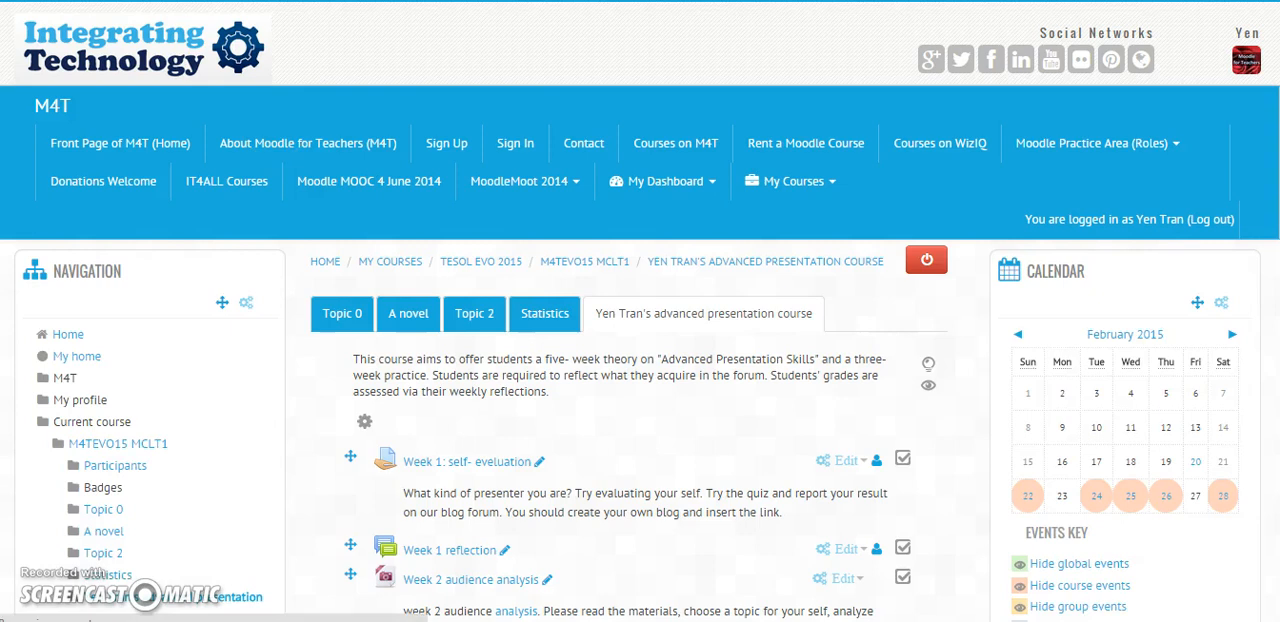
# Step: View the "Week 1: self- eveluation" assignment's instructions and grading summary, and return to the course page
pyautogui.scroll(-1, 571, 414)
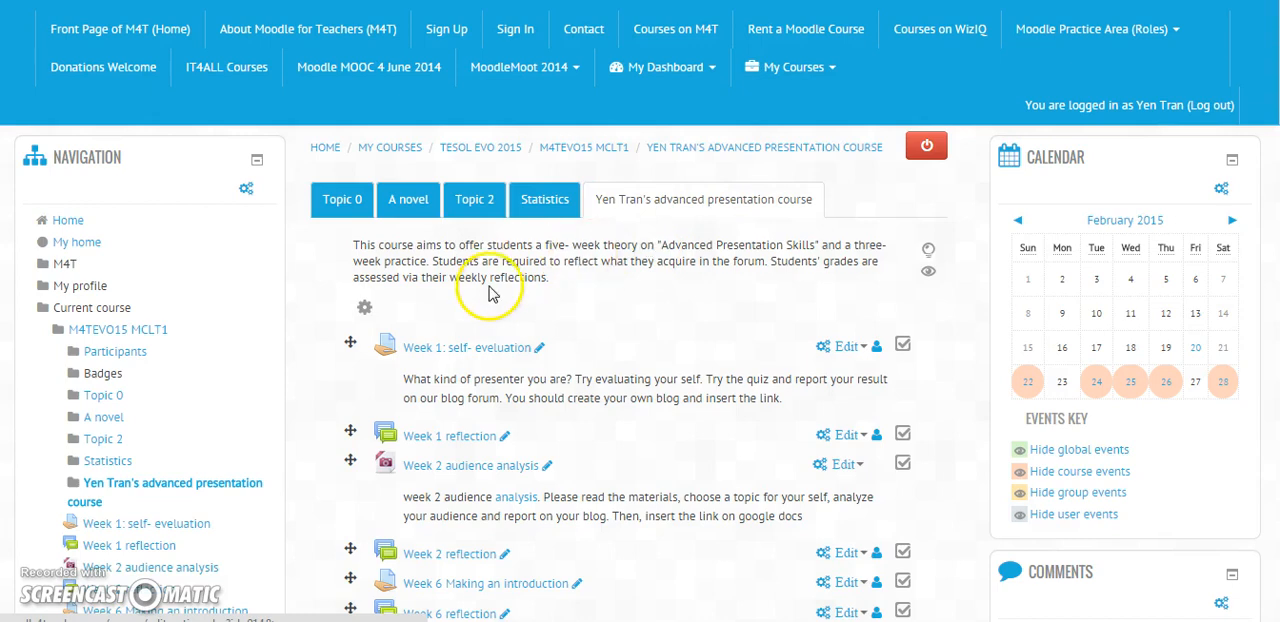
pyautogui.scroll(-2, 660, 305)
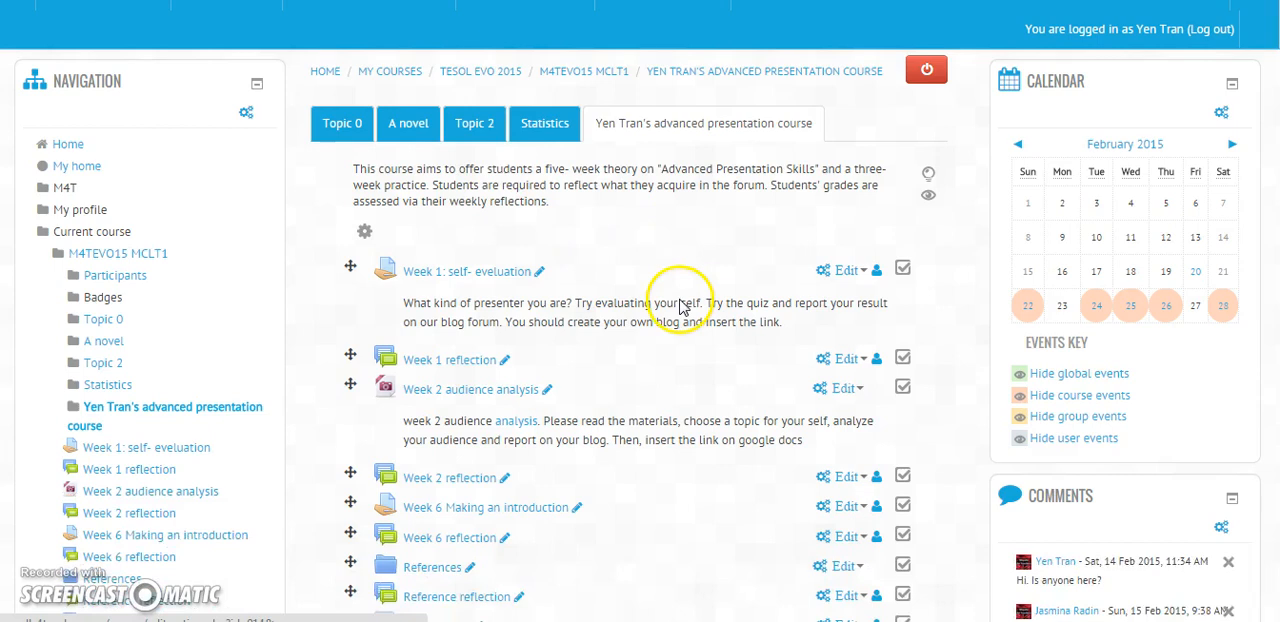
pyautogui.scroll(-1, 679, 307)
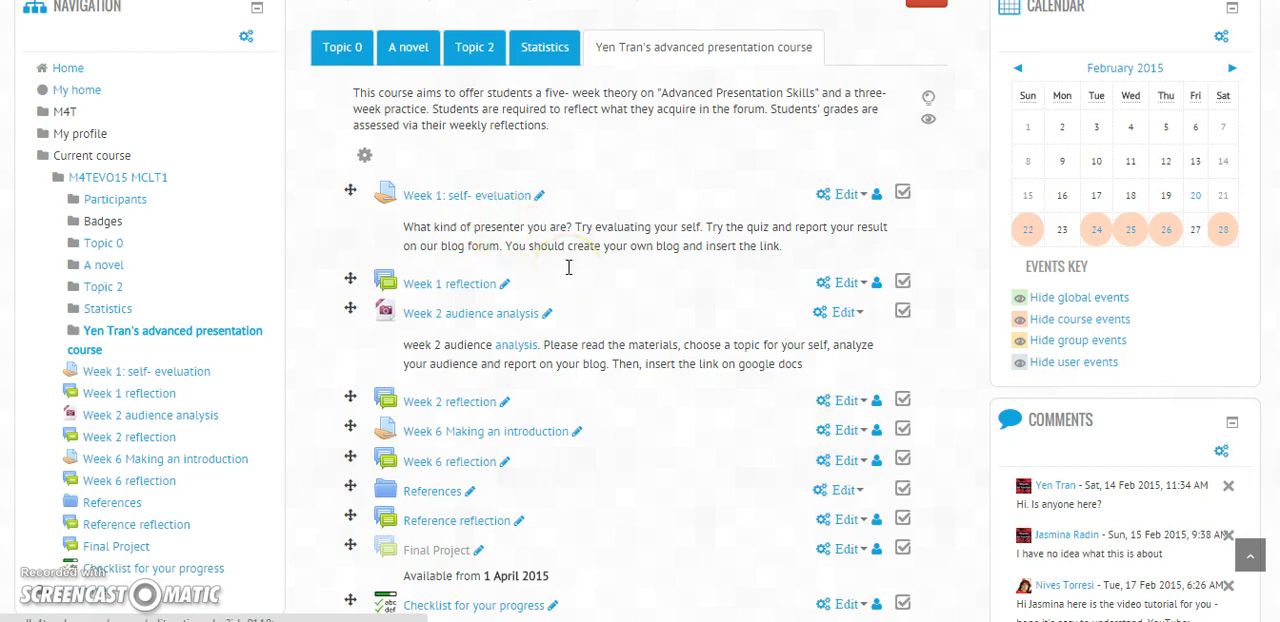
pyautogui.rightClick(511, 201)
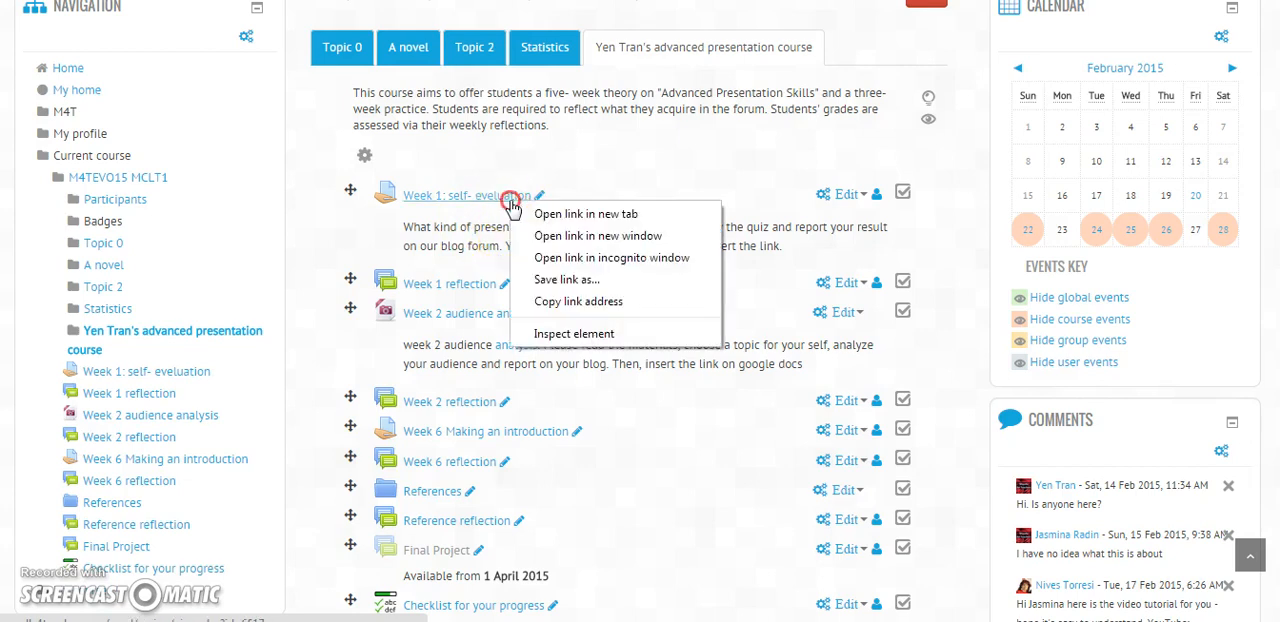
pyautogui.click(518, 214)
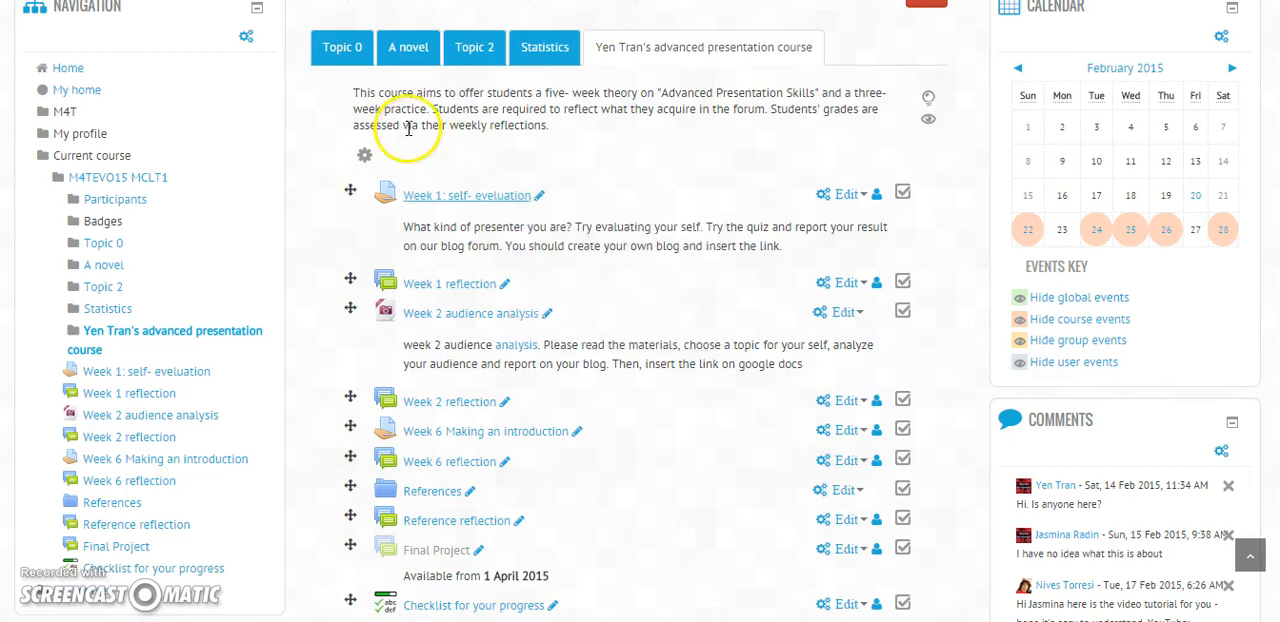
pyautogui.click(467, 195)
pyautogui.scroll(-2, 663, 385)
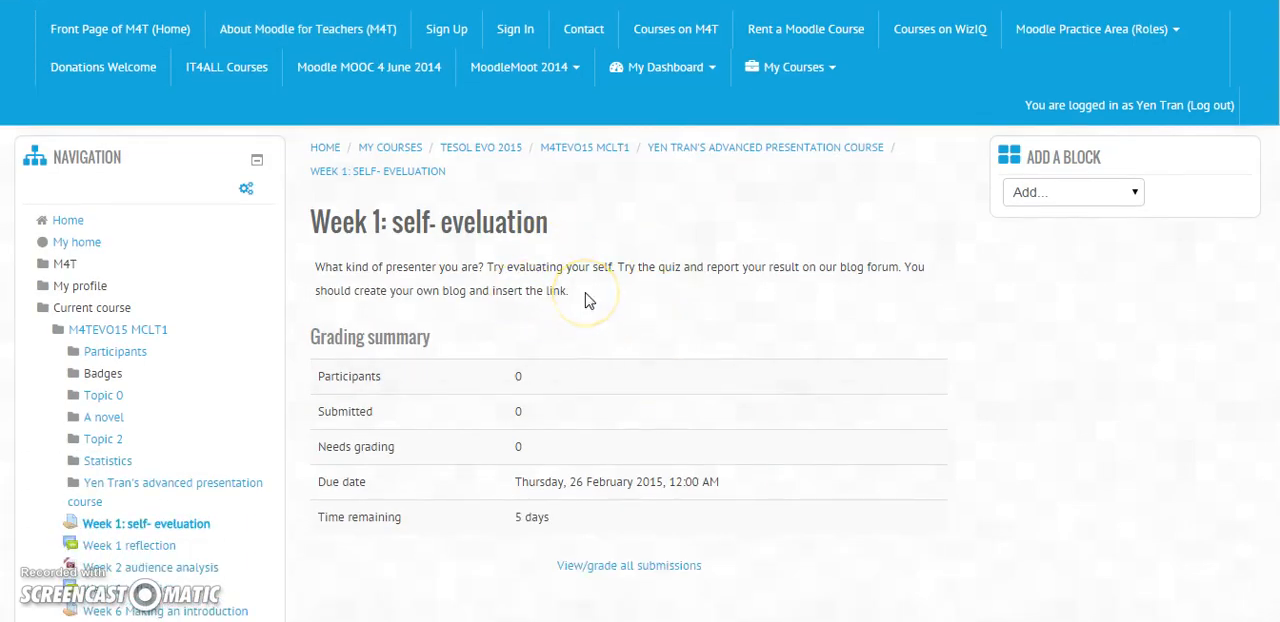
pyautogui.click(523, 290)
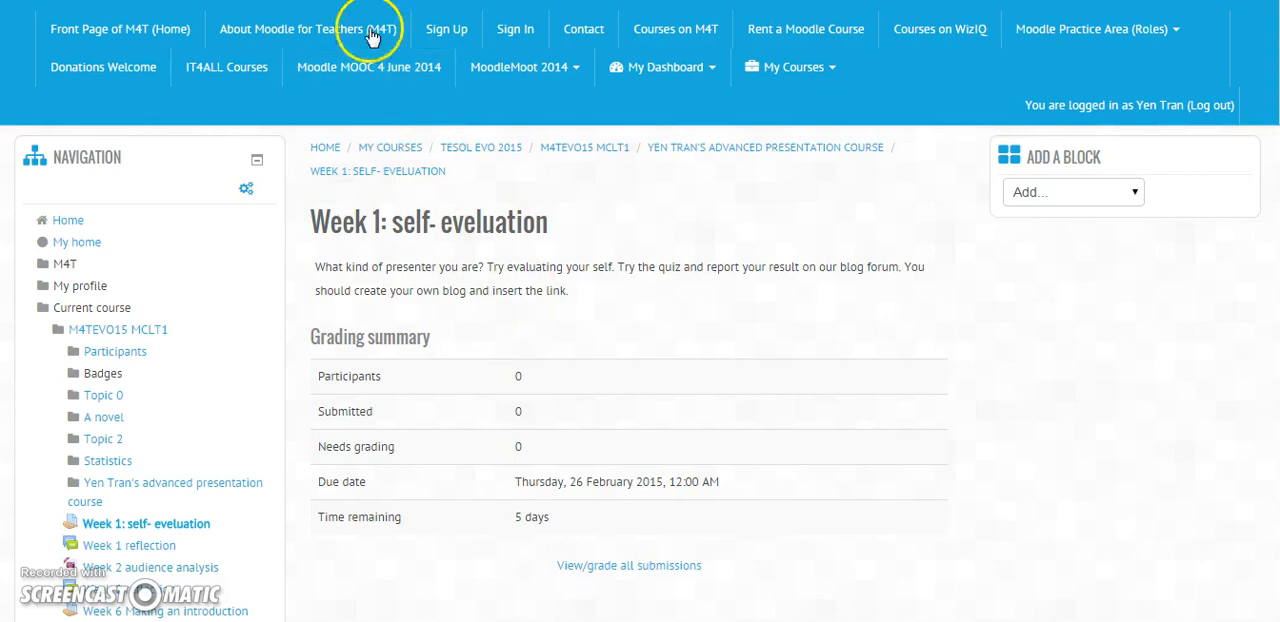
pyautogui.hotkey('alt', 'Left')
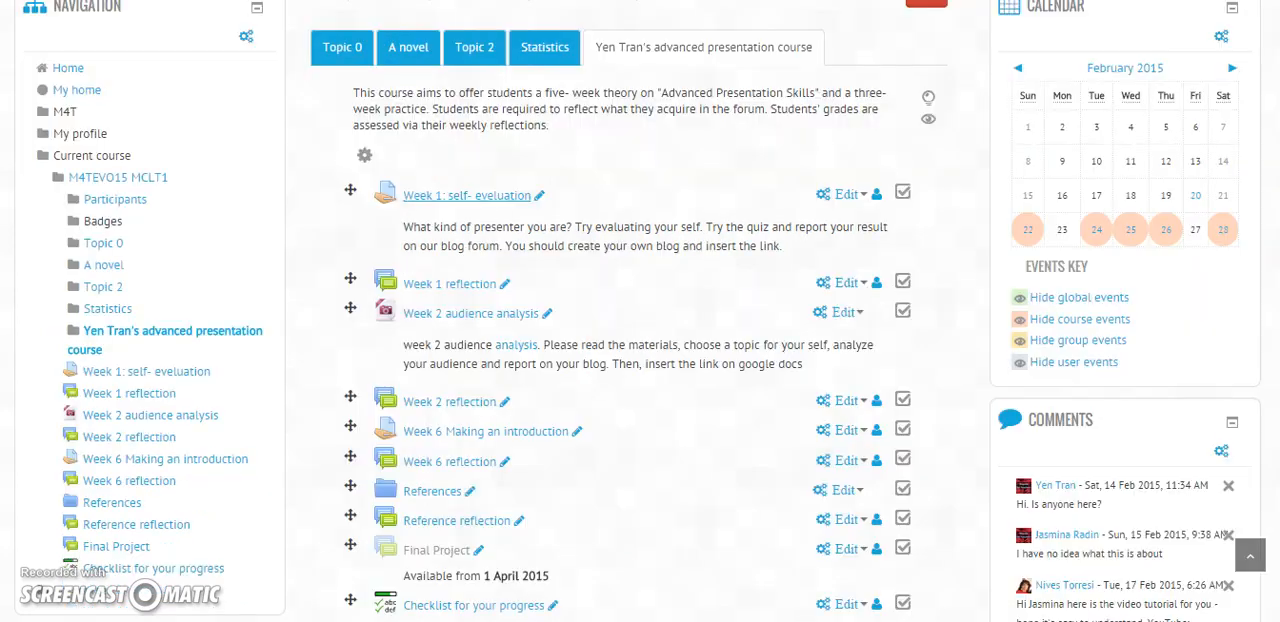
# Step: View the "Week 1 reflection" forum's instructions and return to the course page
pyautogui.rightClick(448, 292)
pyautogui.click(476, 301)
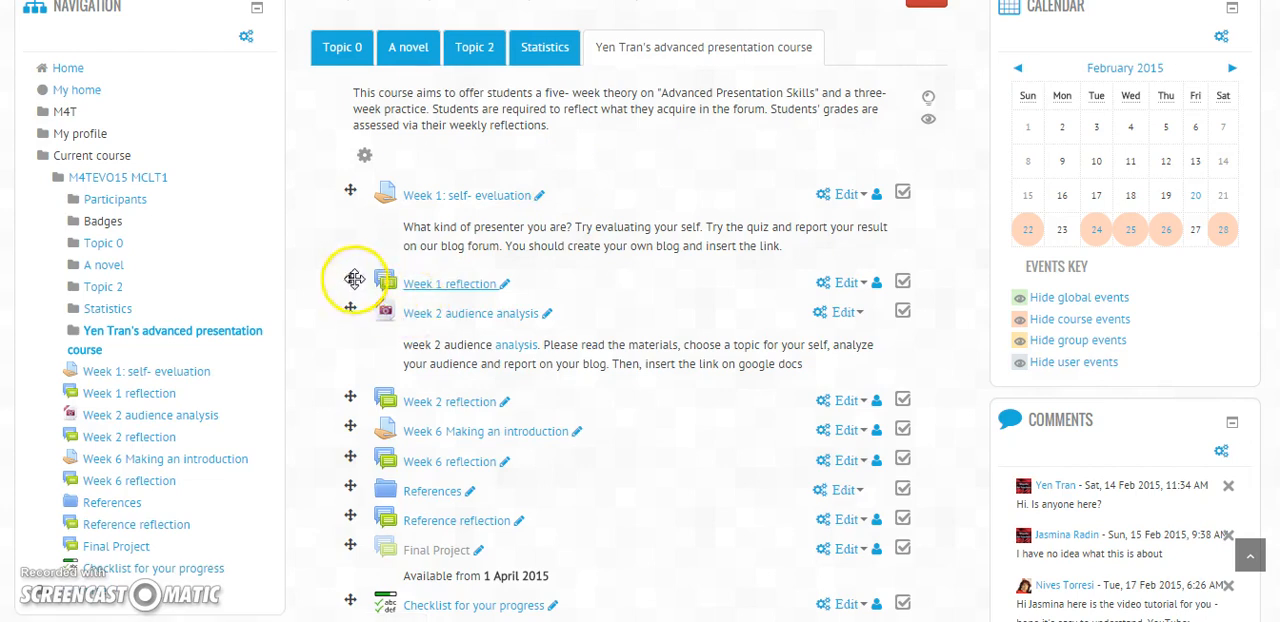
pyautogui.click(500, 1)
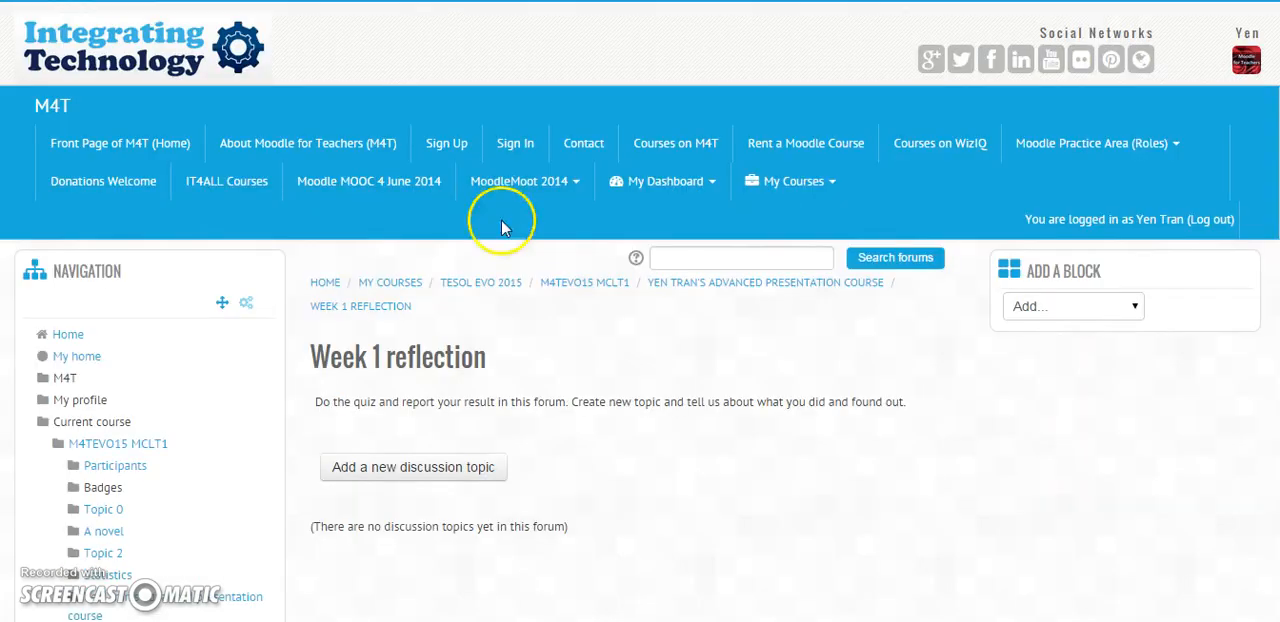
pyautogui.scroll(-2, 720, 296)
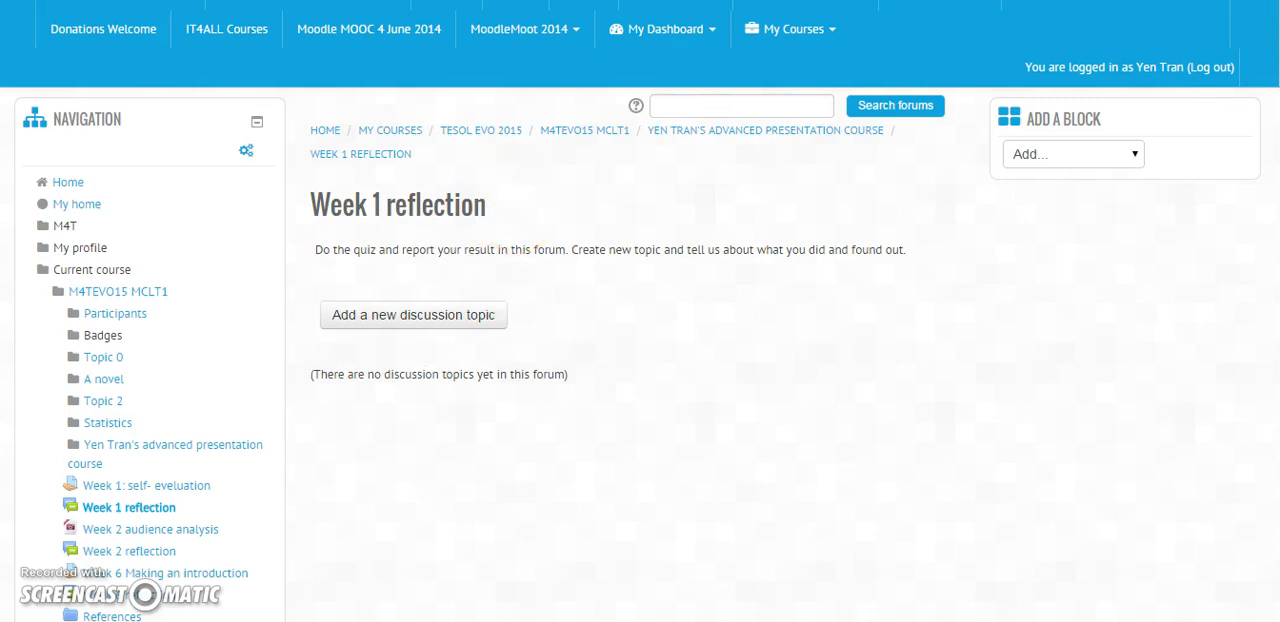
pyautogui.click(470, 1)
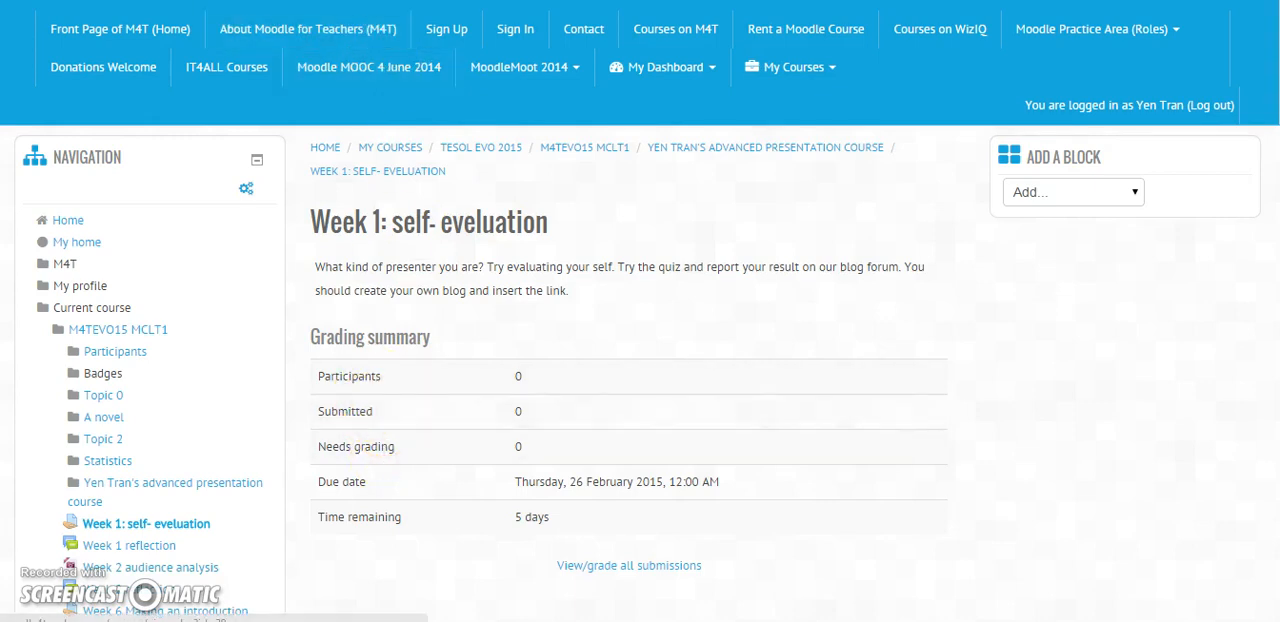
pyautogui.hotkey('alt', 'Left')
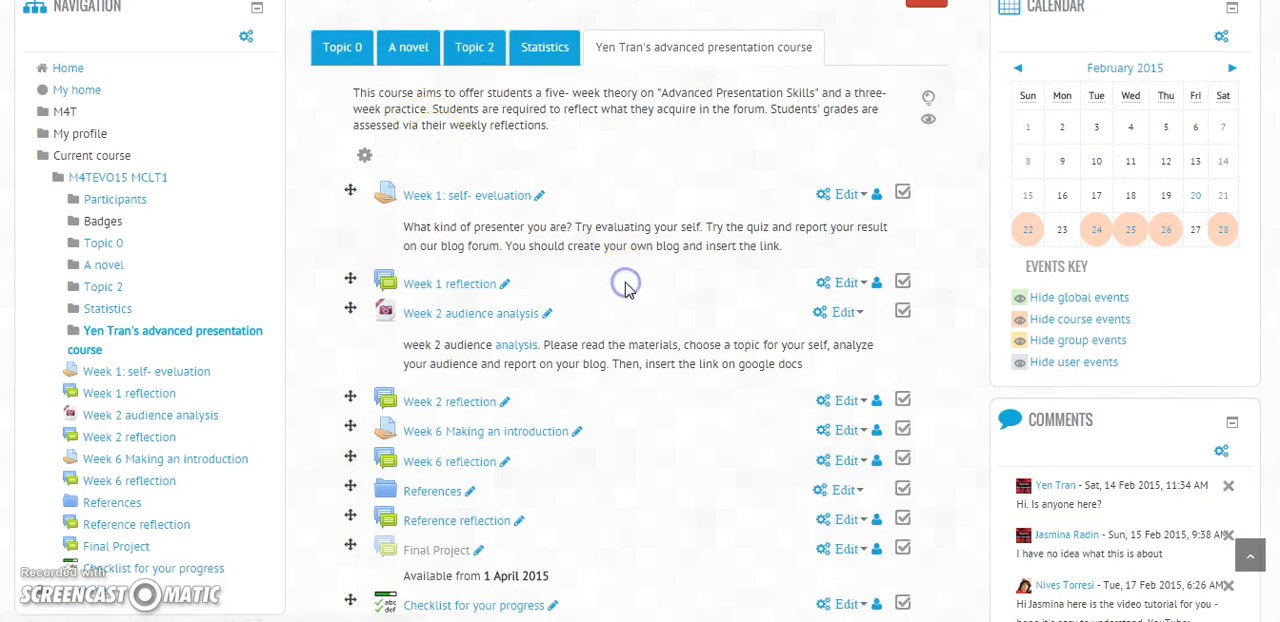
# Step: Add a new File resource to the advanced presentation course section
pyautogui.scroll(-3, 625, 290)
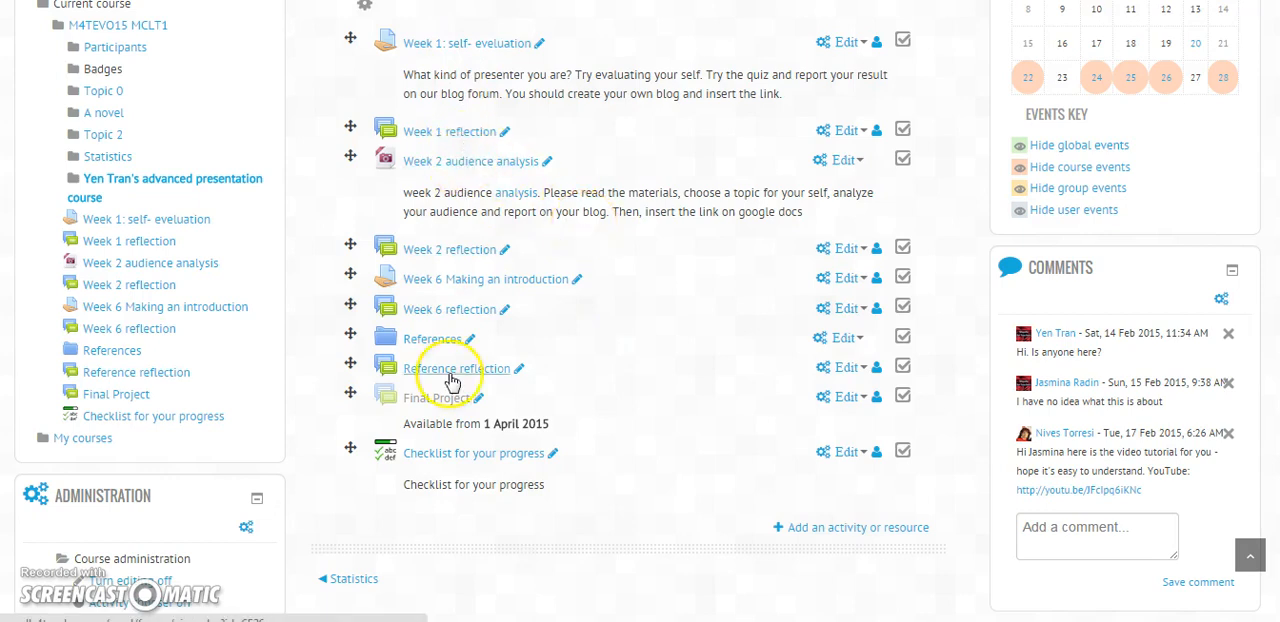
pyautogui.click(845, 540)
pyautogui.moveTo(610, 201); pyautogui.dragTo(586, 506)
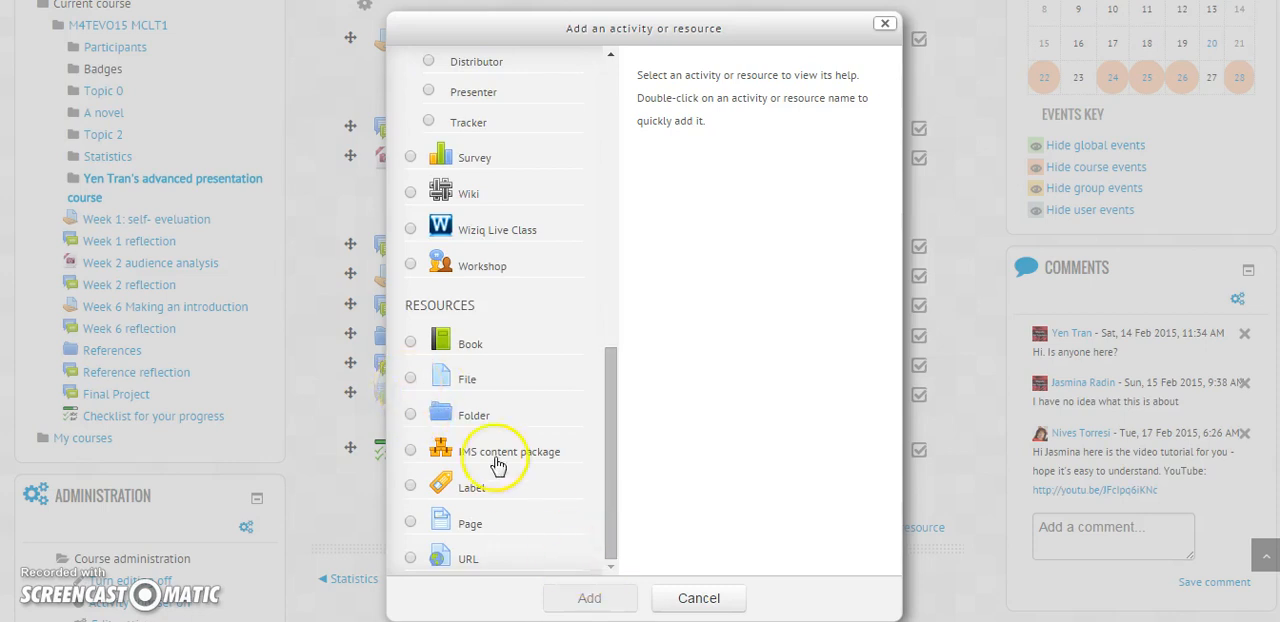
pyautogui.click(409, 378)
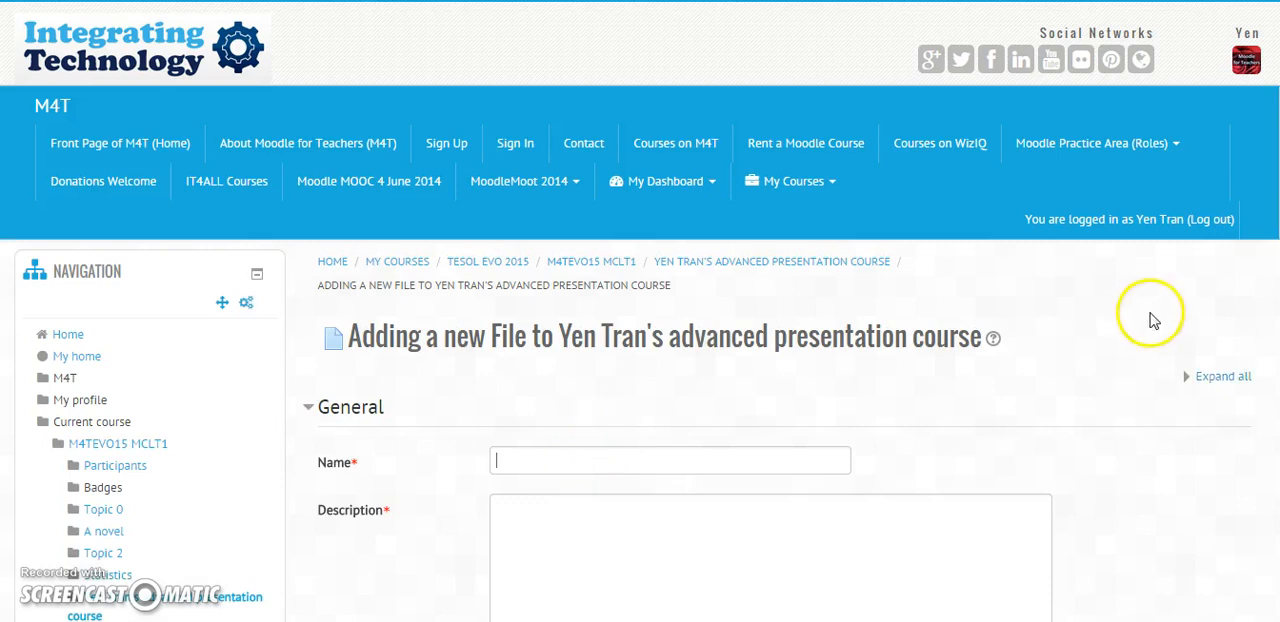
# Step: Enter "Week 3" as both the name and the description of the new File resource
pyautogui.click(750, 466)
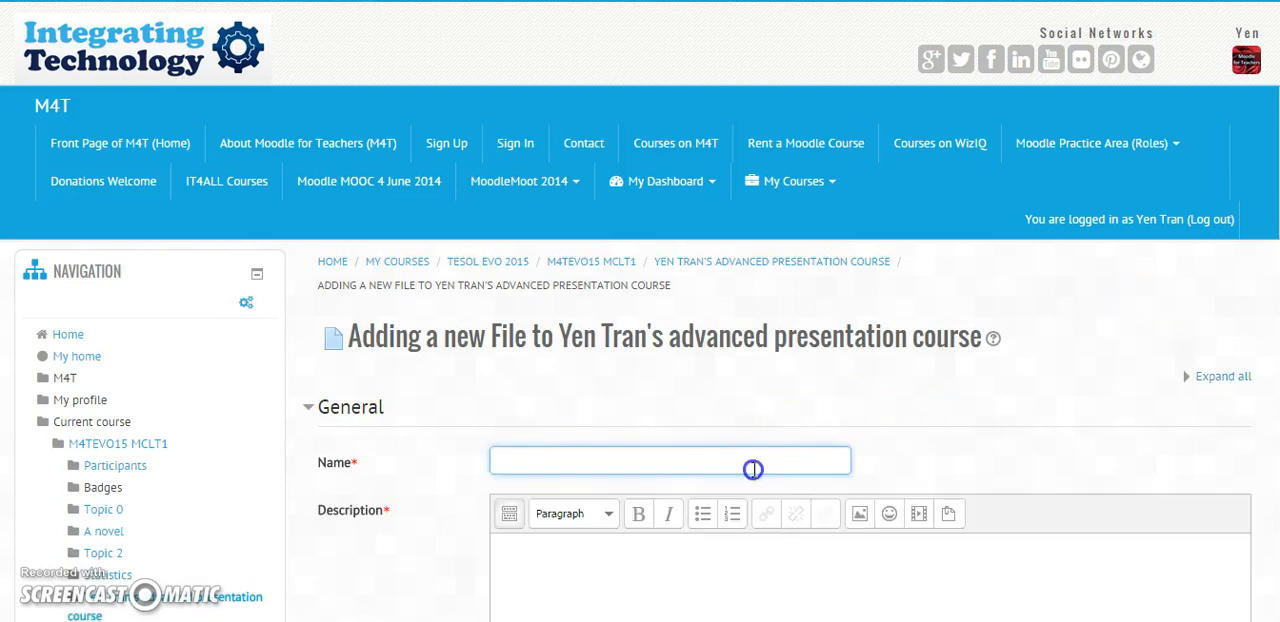
pyautogui.write('We')
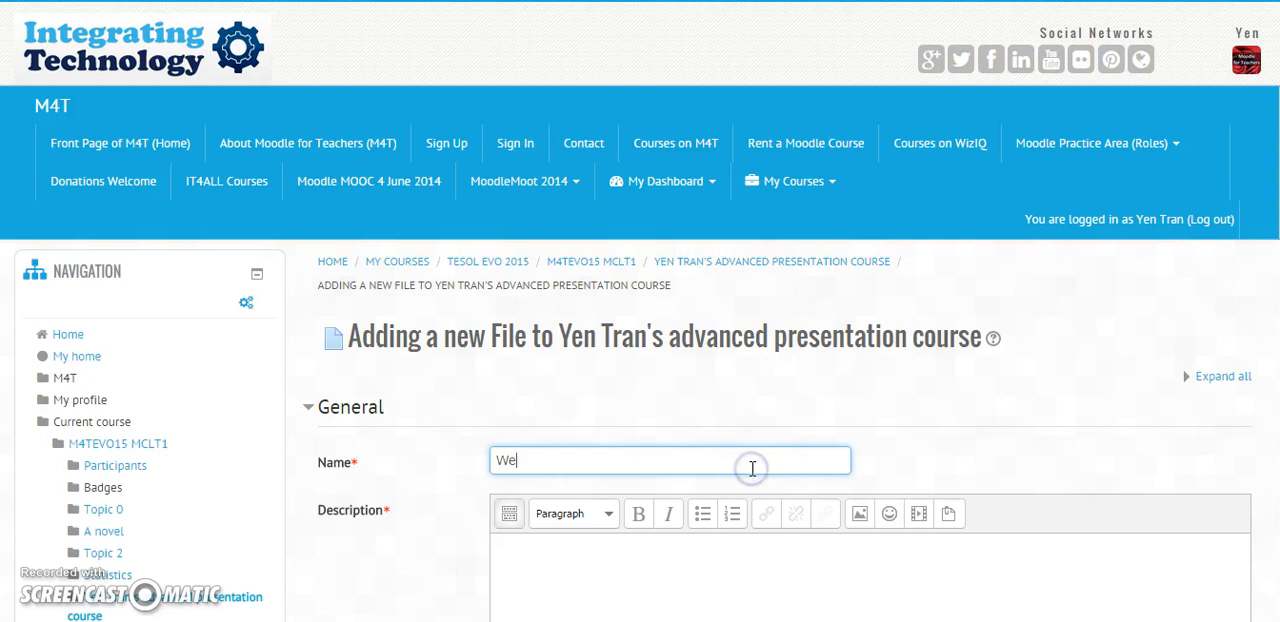
pyautogui.write('ek 13')
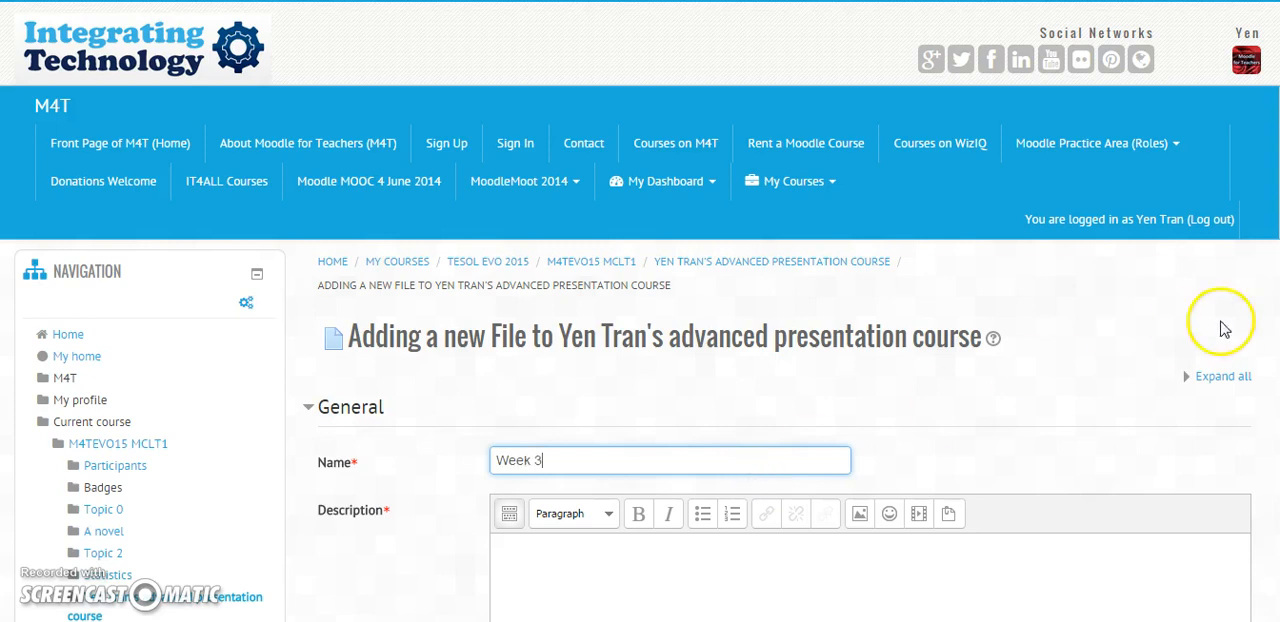
pyautogui.scroll(-4, 1220, 320)
pyautogui.click(700, 234)
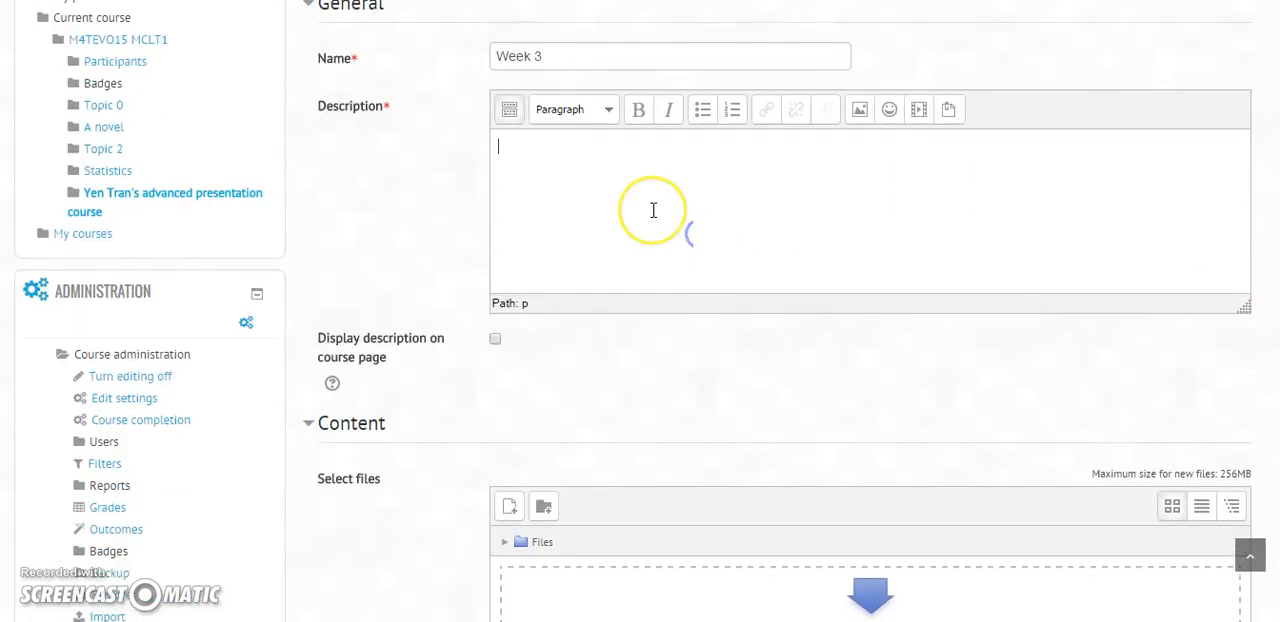
pyautogui.write('W')
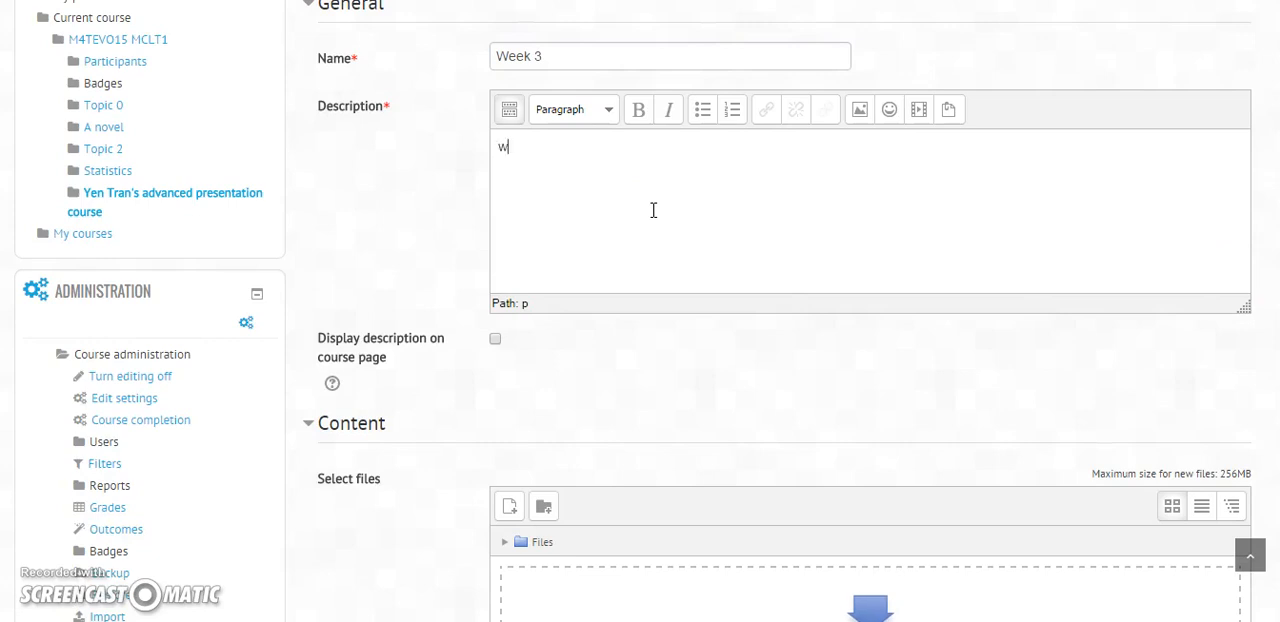
pyautogui.write('eek 3')
pyautogui.click(1214, 214)
pyautogui.scroll(-3, 1214, 214)
pyautogui.click(510, 270)
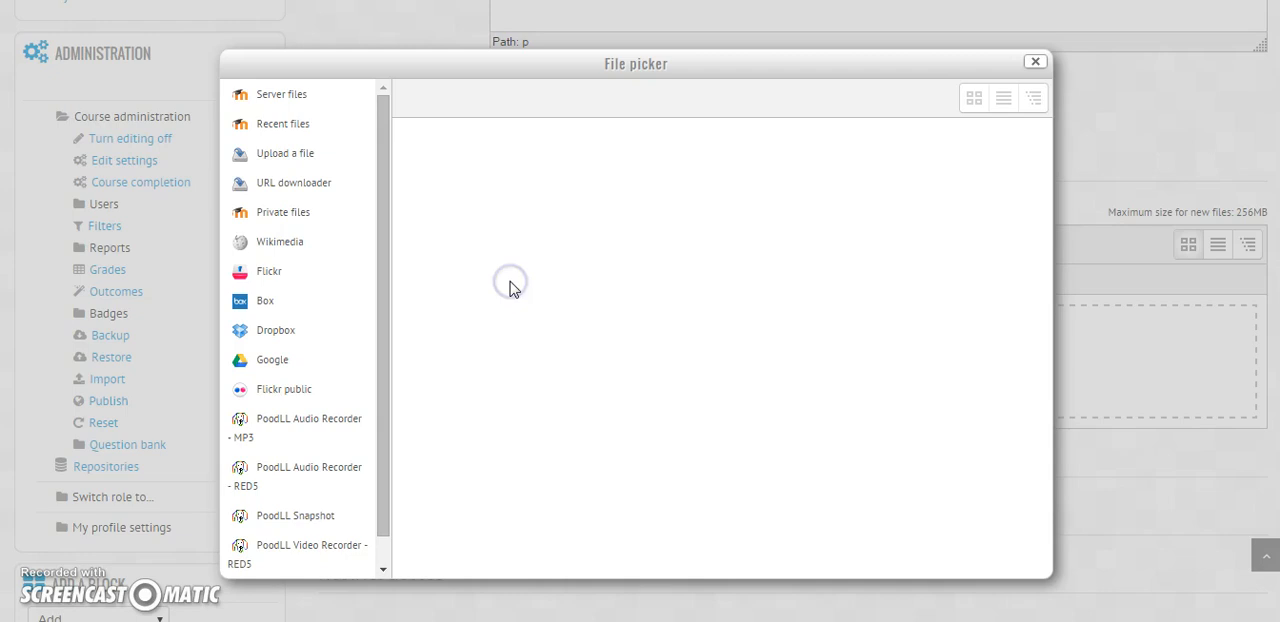
pyautogui.click(314, 152)
pyautogui.click(733, 200)
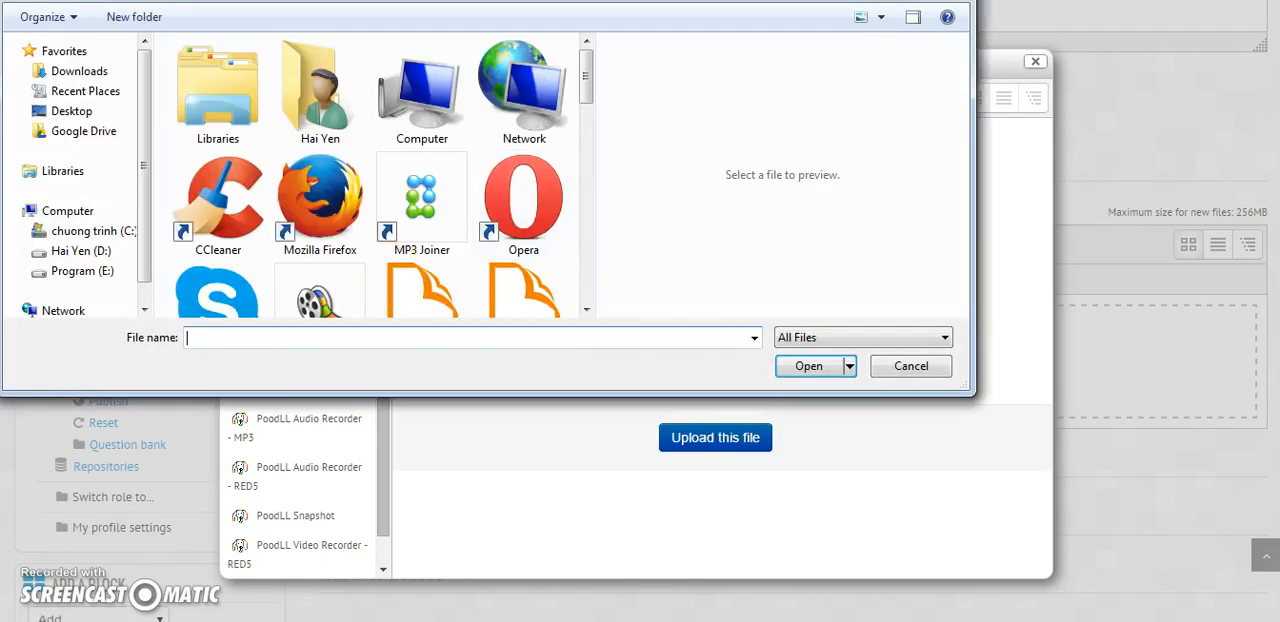
pyautogui.click(955, 0)
pyautogui.click(1031, 66)
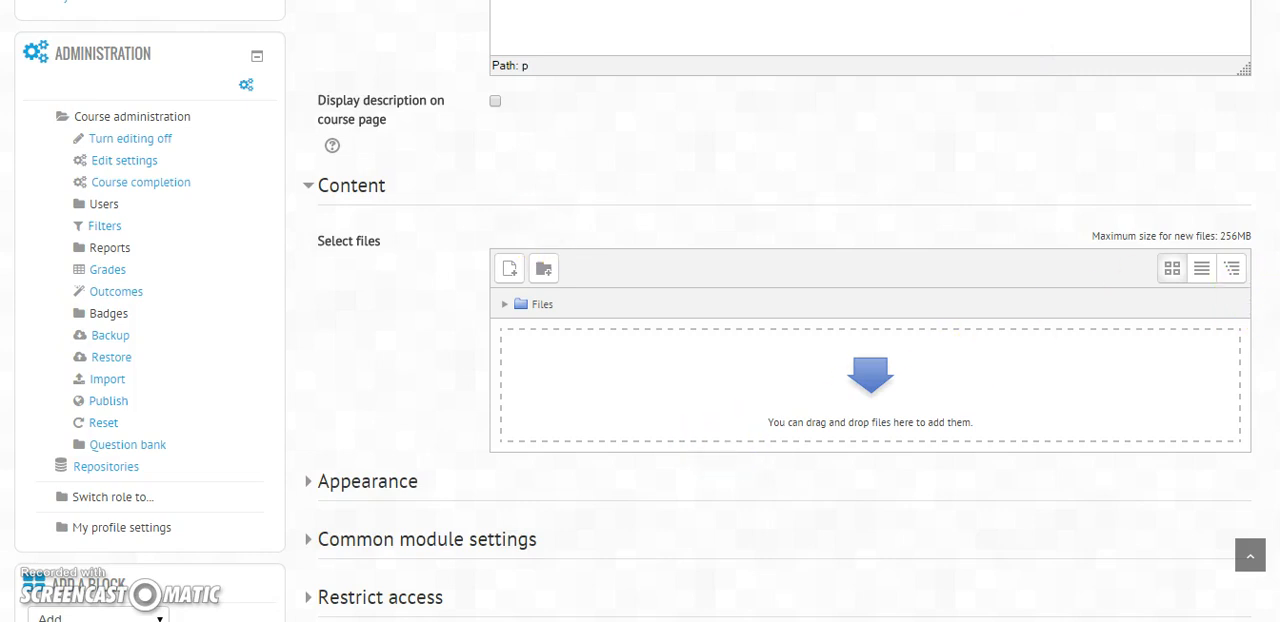
# Step: Try to save the "Week 3" File resource without a file and return to the course
pyautogui.scroll(-3, 640, 311)
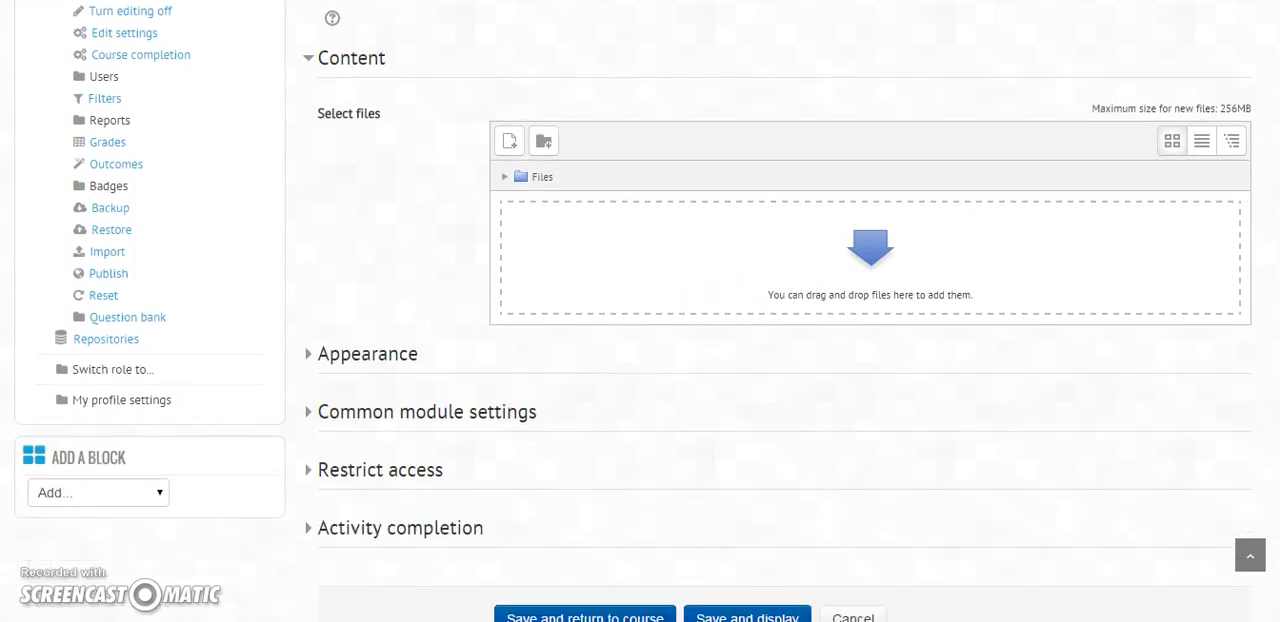
pyautogui.scroll(2, 640, 311)
pyautogui.scroll(5, 640, 311)
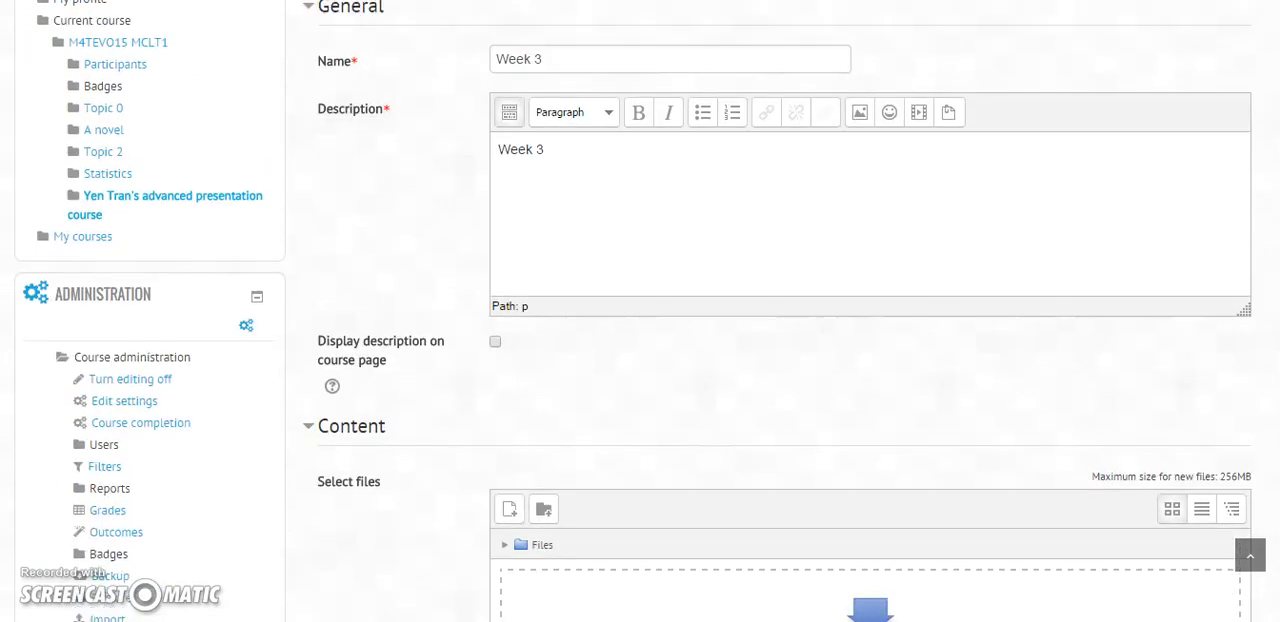
pyautogui.scroll(-6, 640, 311)
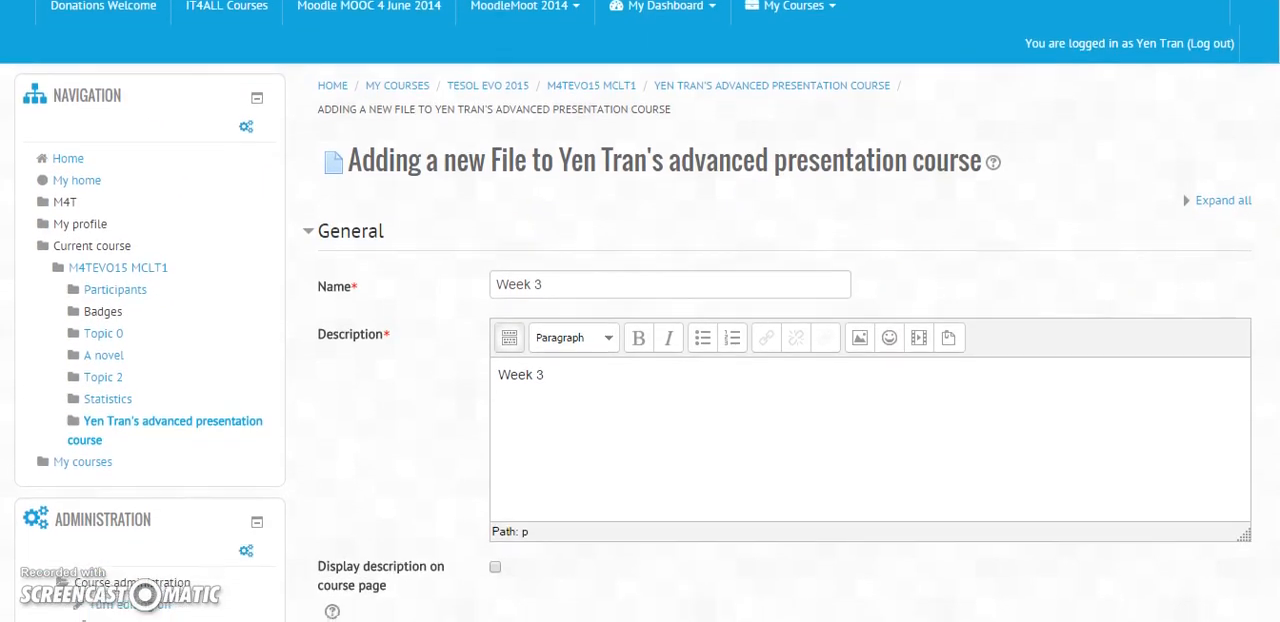
pyautogui.scroll(-1, 640, 311)
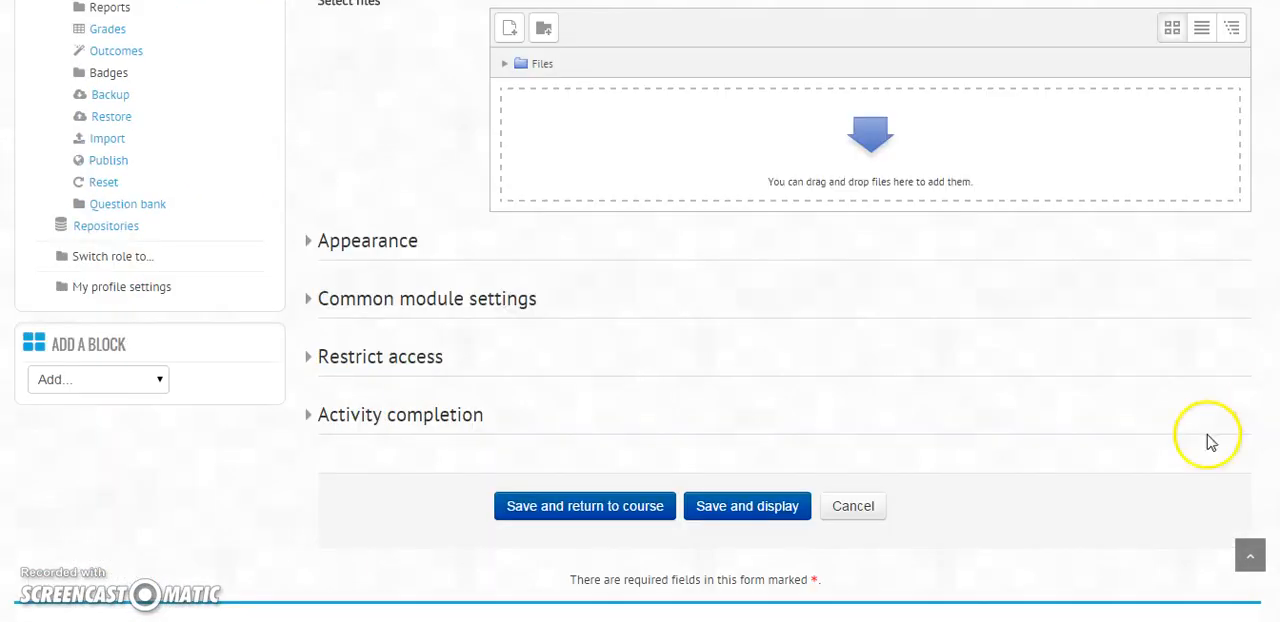
pyautogui.click(645, 518)
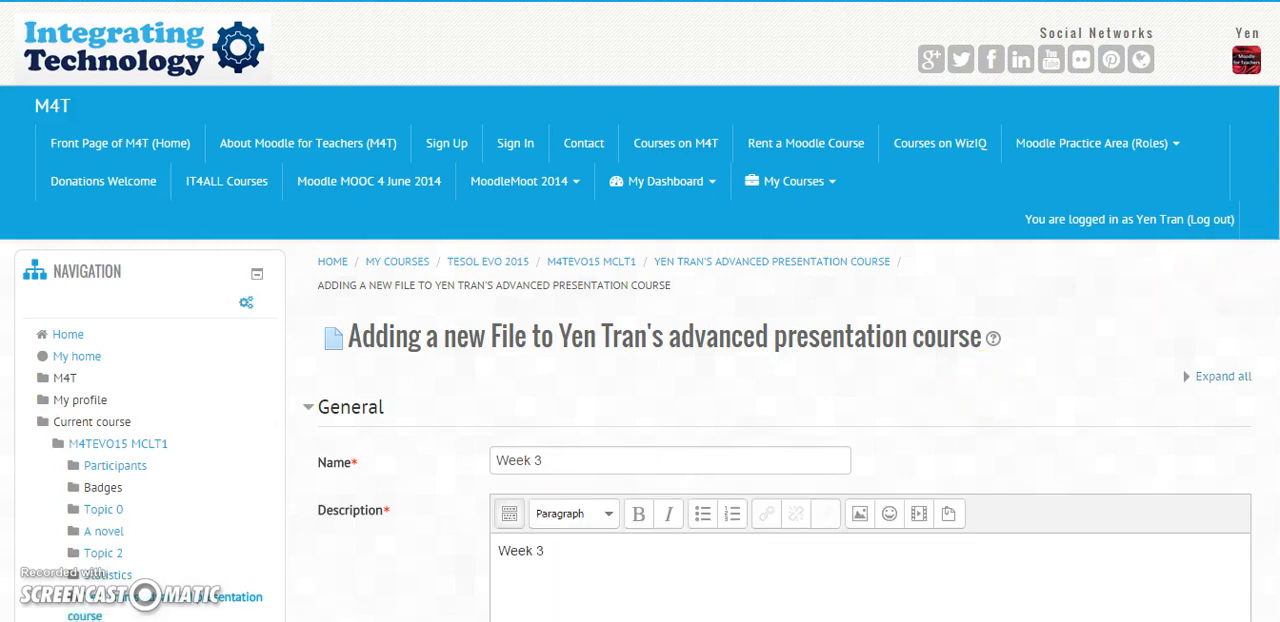
# Step: Cancel adding the "Week 3" File resource and return to the course page
pyautogui.scroll(-4, 640, 311)
pyautogui.scroll(-2, 640, 311)
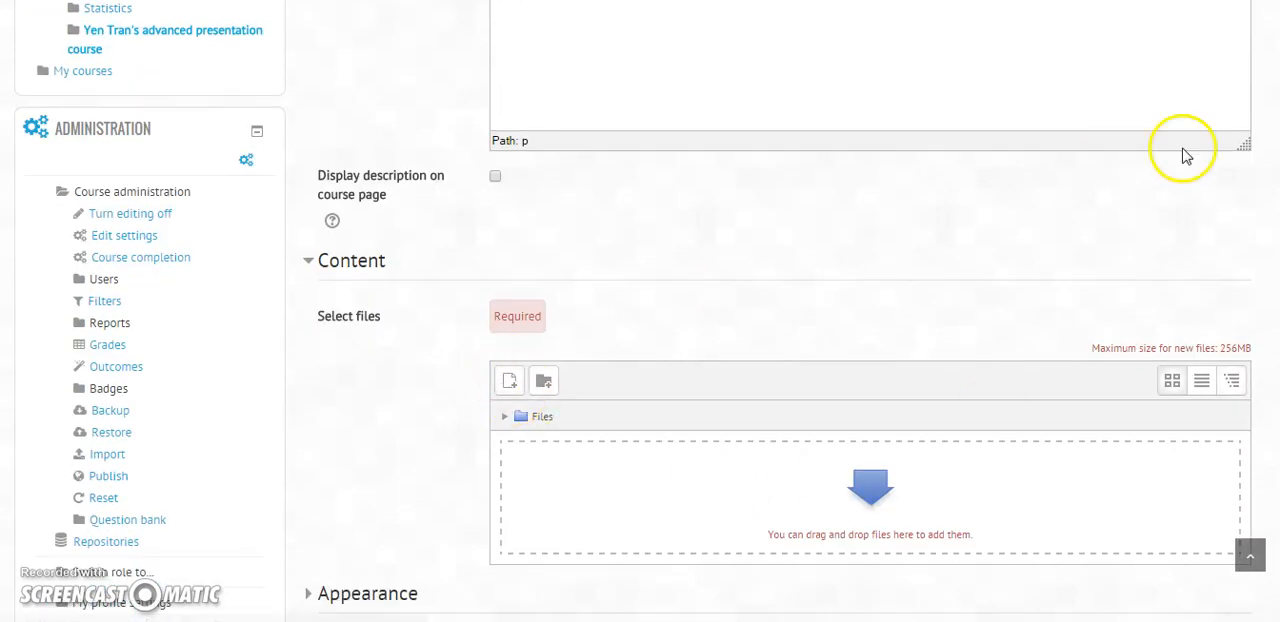
pyautogui.scroll(-5, 1245, 275)
pyautogui.click(848, 406)
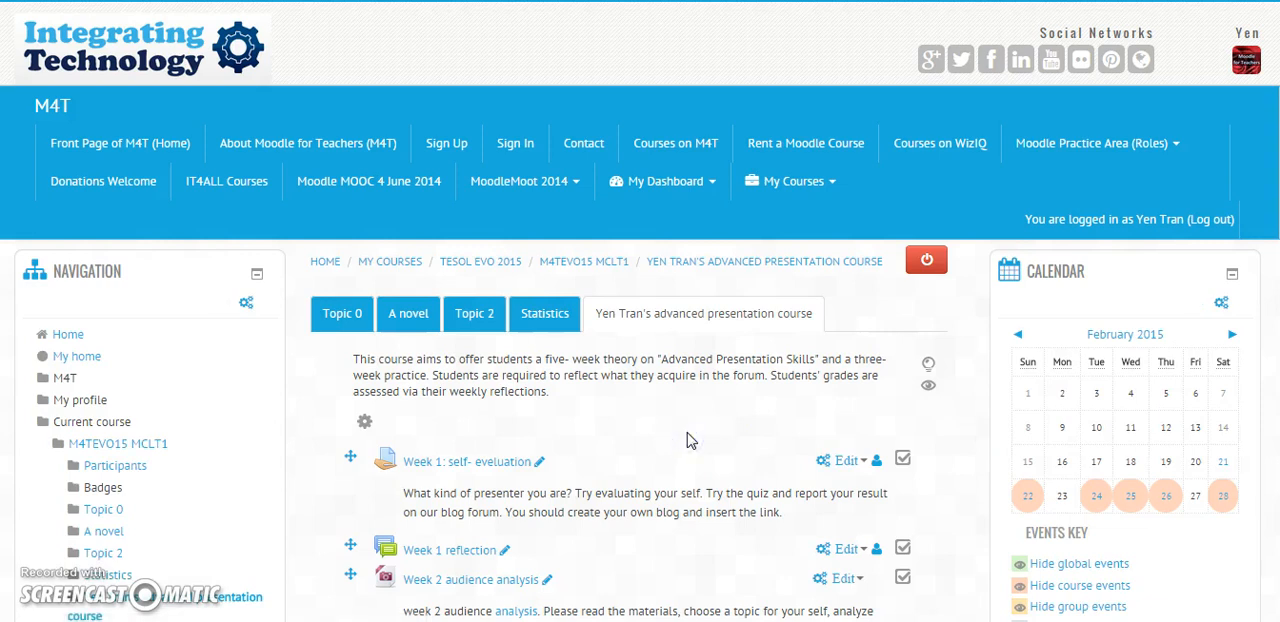
# Step: Look through the course section's activities, view the "Final Project" forum's instructions, and return to the course page
pyautogui.scroll(-3, 687, 440)
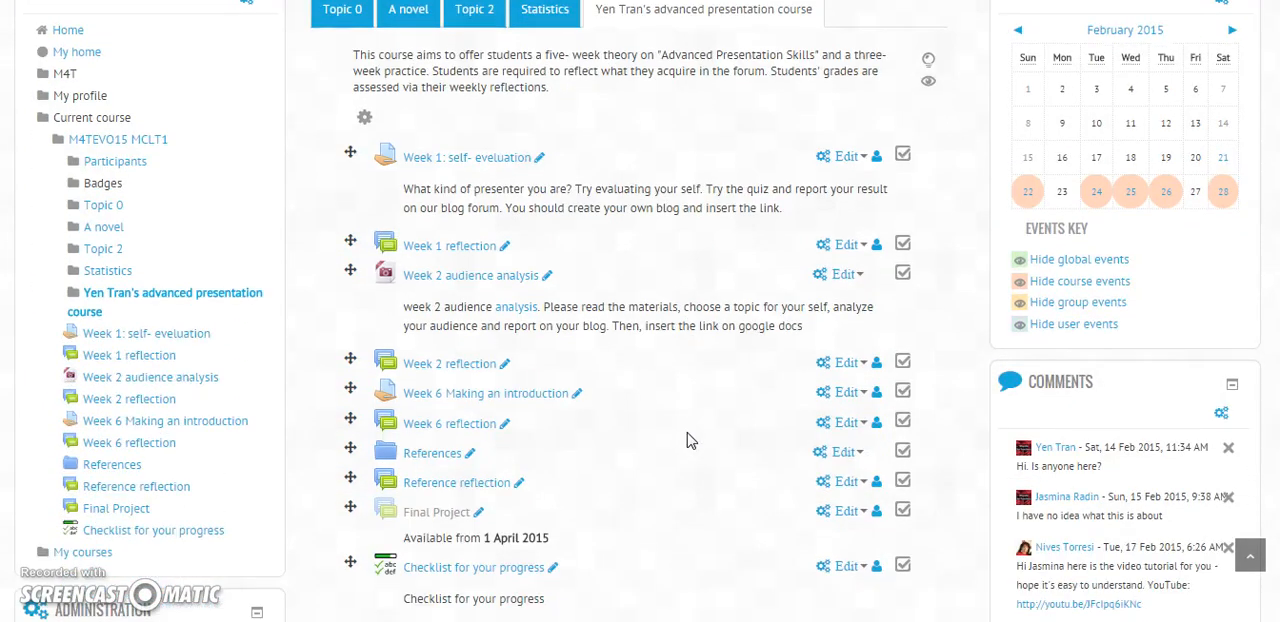
pyautogui.scroll(-1, 687, 440)
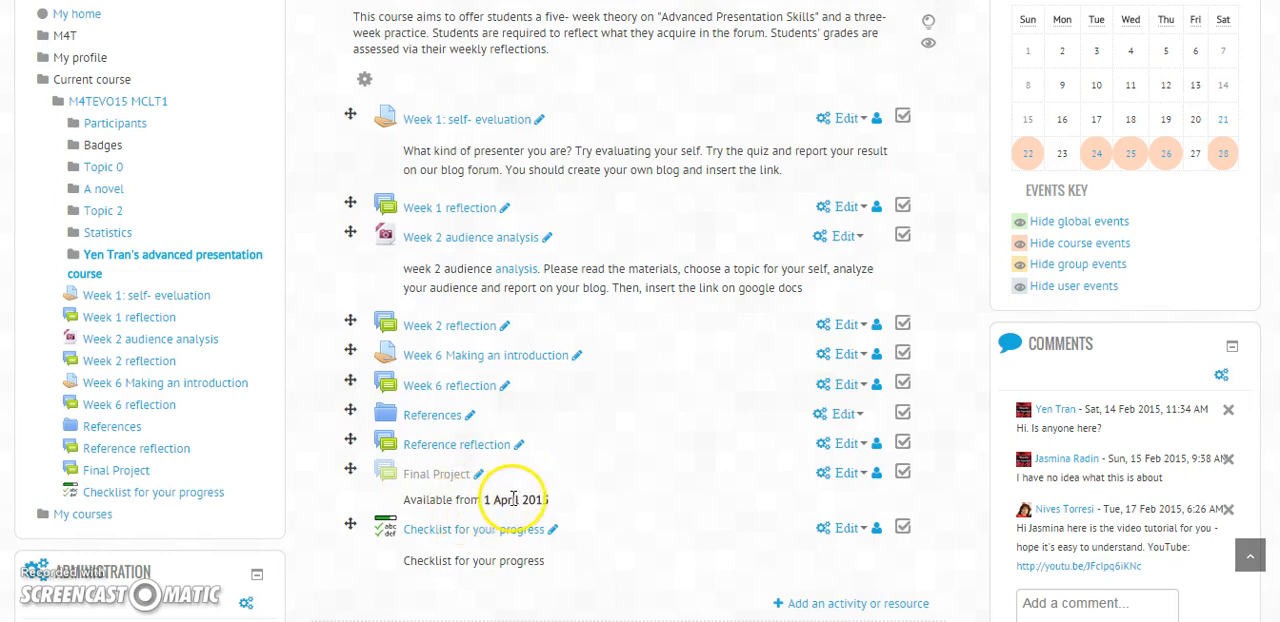
pyautogui.click(456, 481)
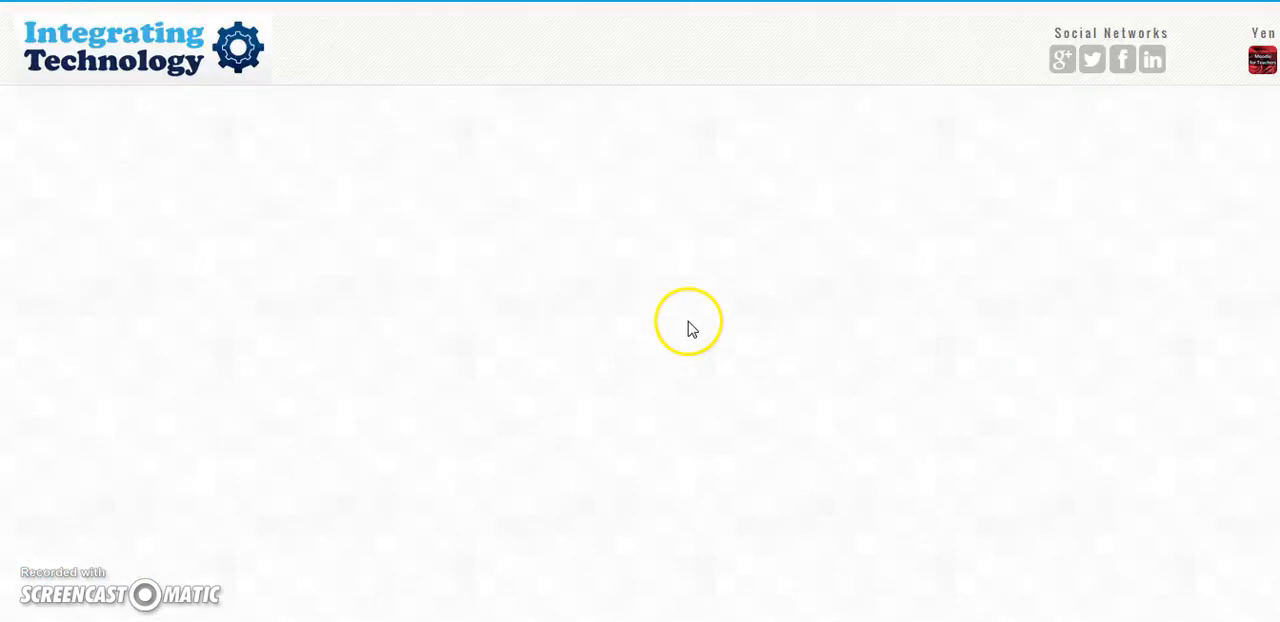
pyautogui.scroll(-2, 645, 433)
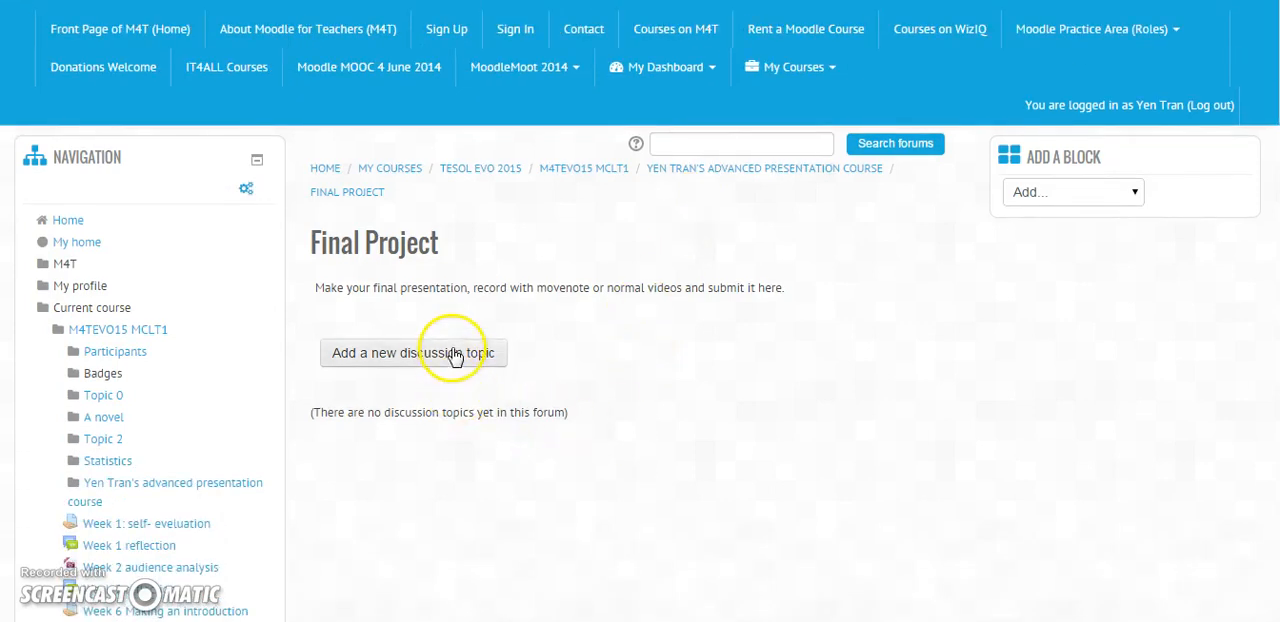
pyautogui.click(455, 356)
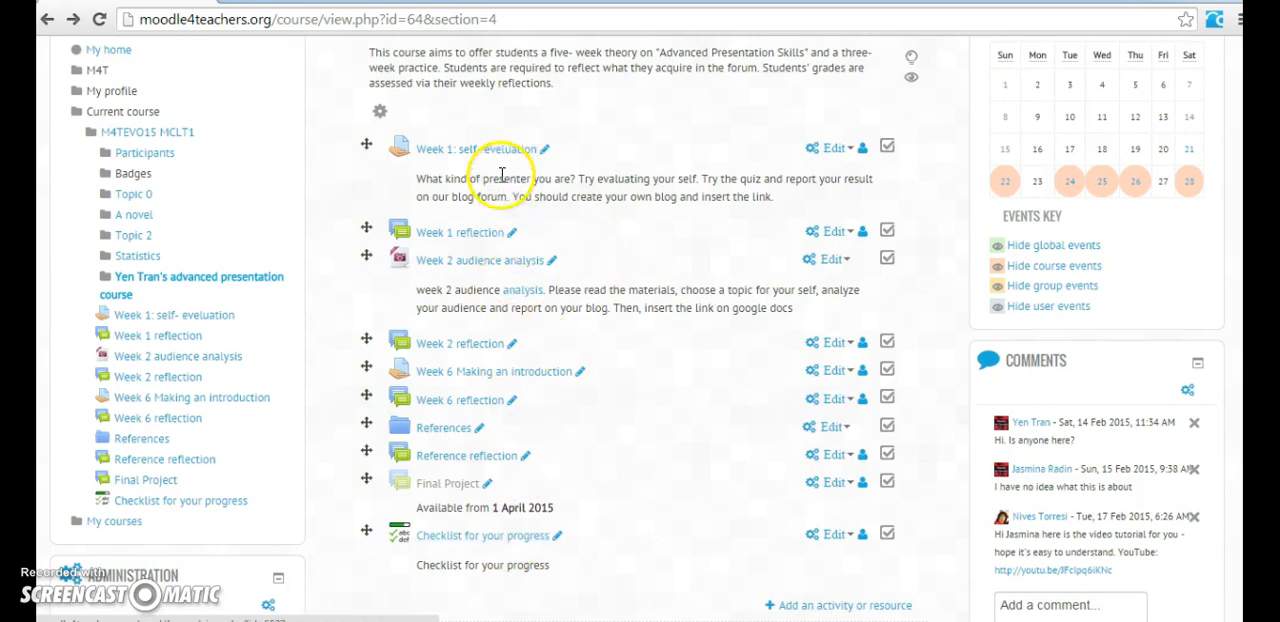
# Step: Open the "Checklist for your progress" activity and review its weekly items
pyautogui.click(497, 541)
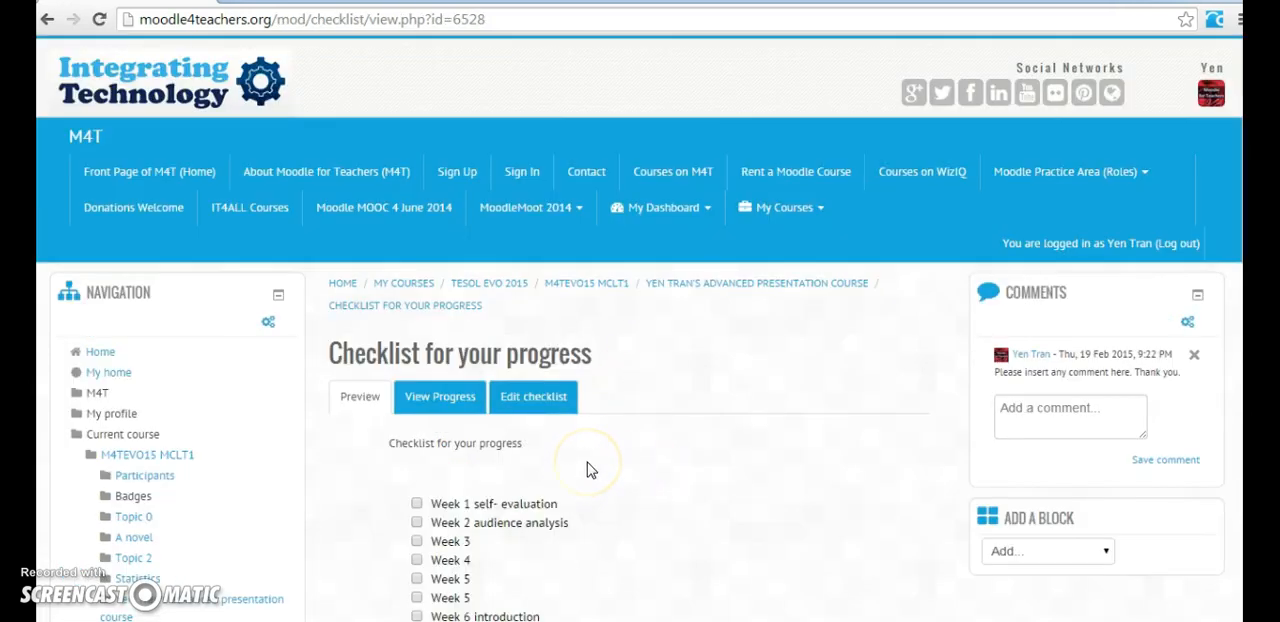
pyautogui.scroll(-3, 590, 470)
pyautogui.scroll(1, 590, 470)
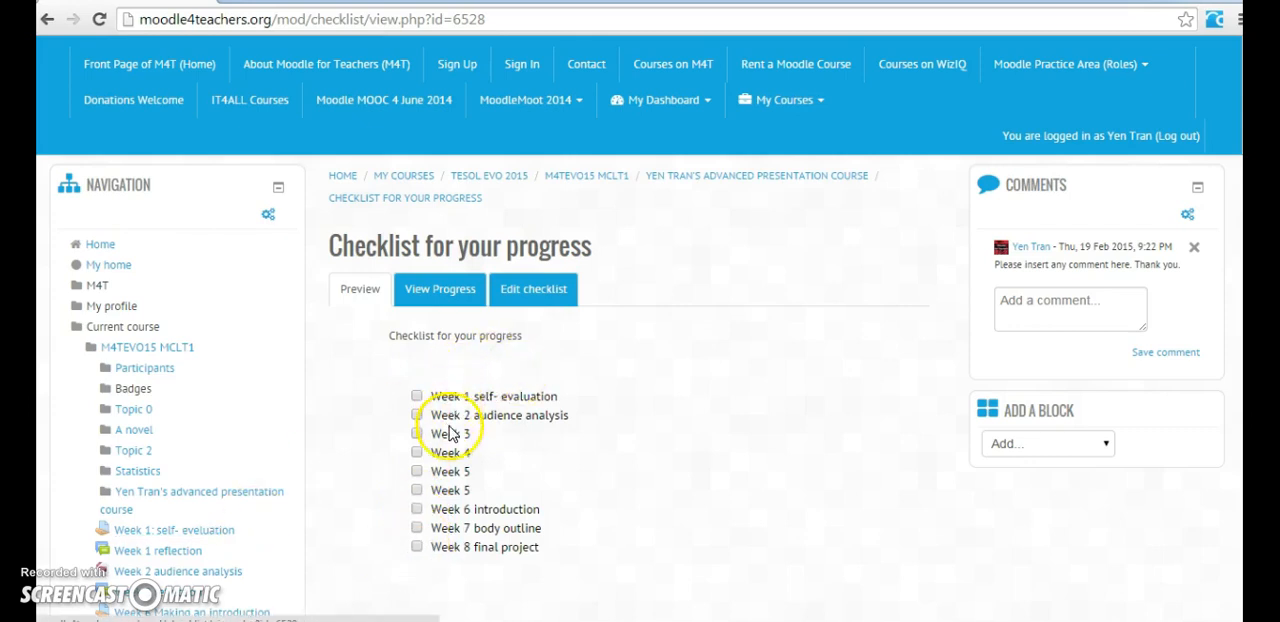
# Step: View the checklist's progress report as progress bars and switch it back to full details
pyautogui.click(437, 300)
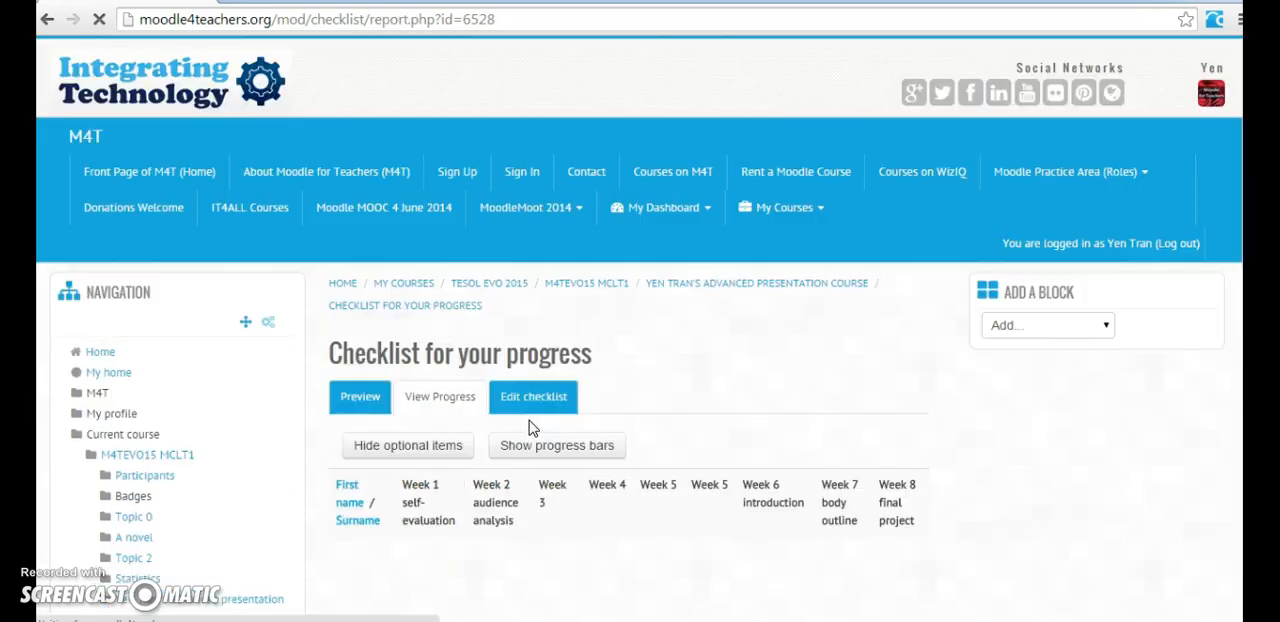
pyautogui.scroll(-2, 760, 377)
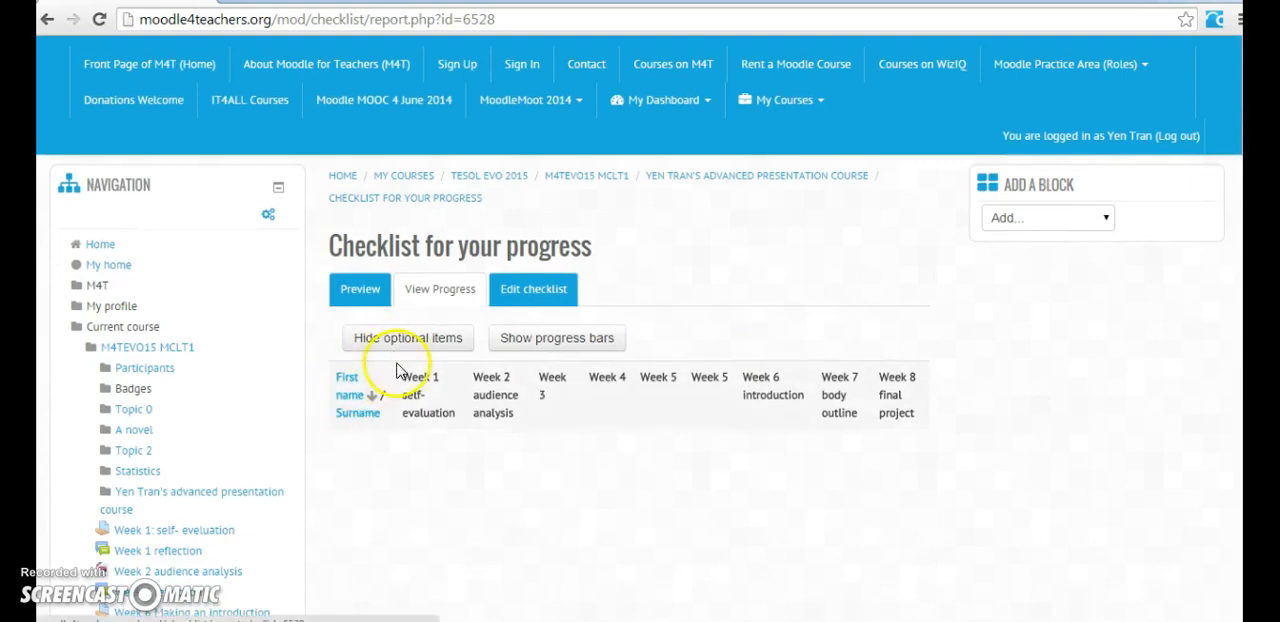
pyautogui.click(576, 349)
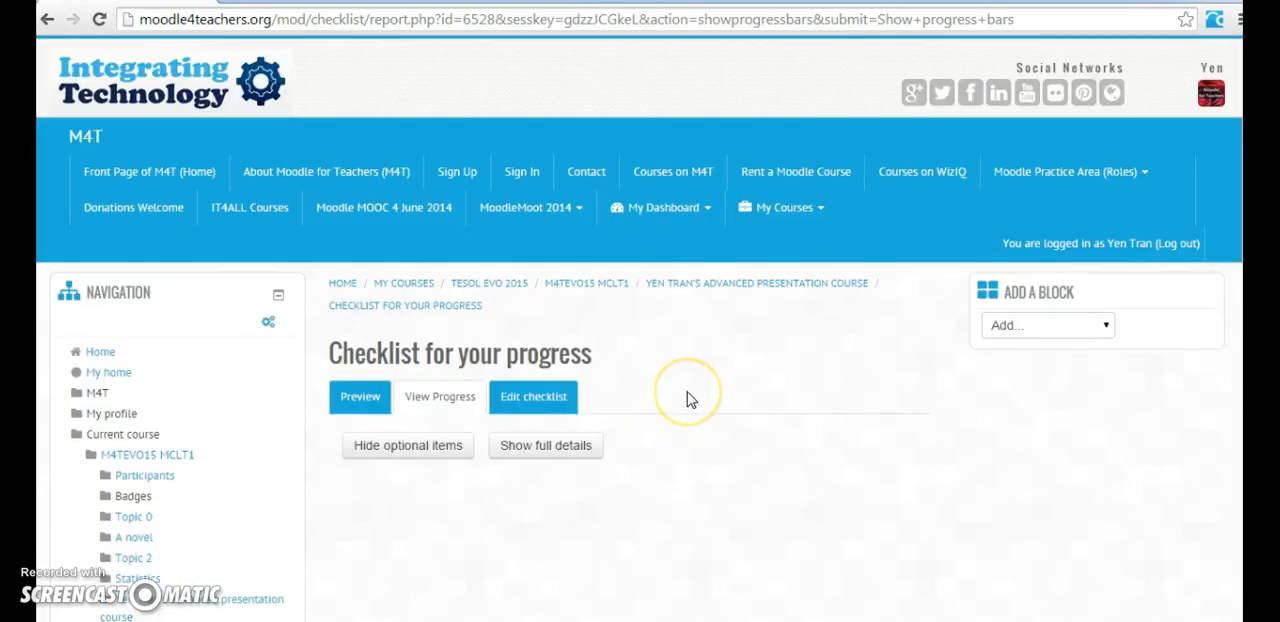
pyautogui.scroll(-3, 688, 400)
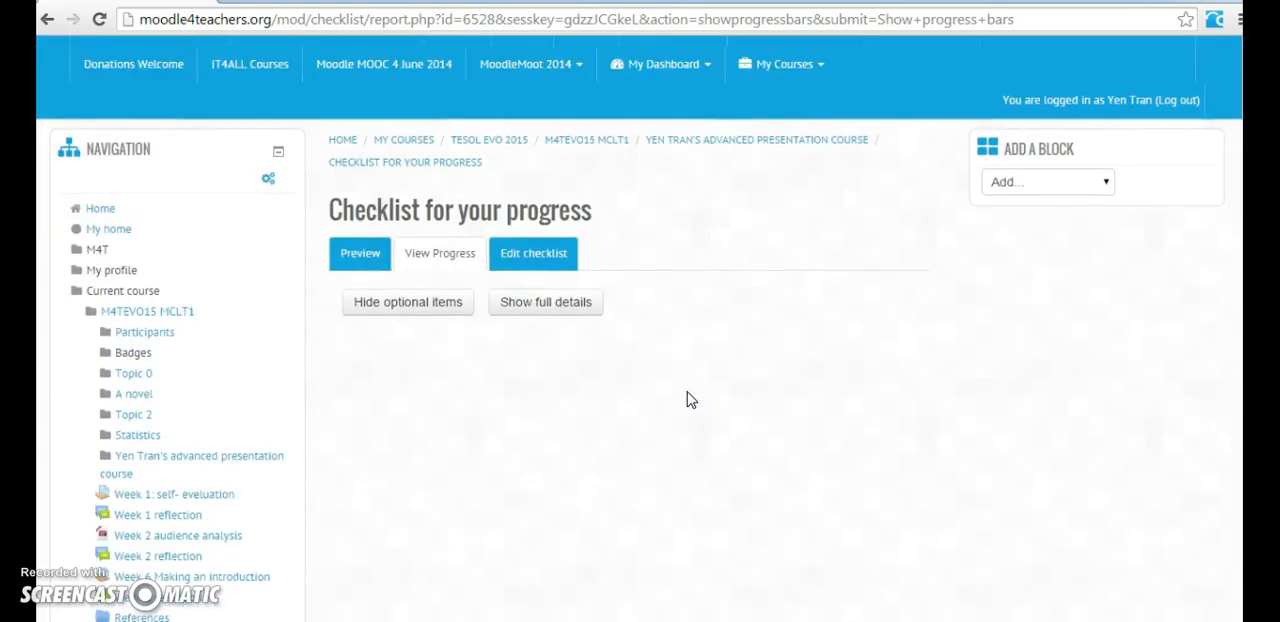
pyautogui.scroll(2, 688, 400)
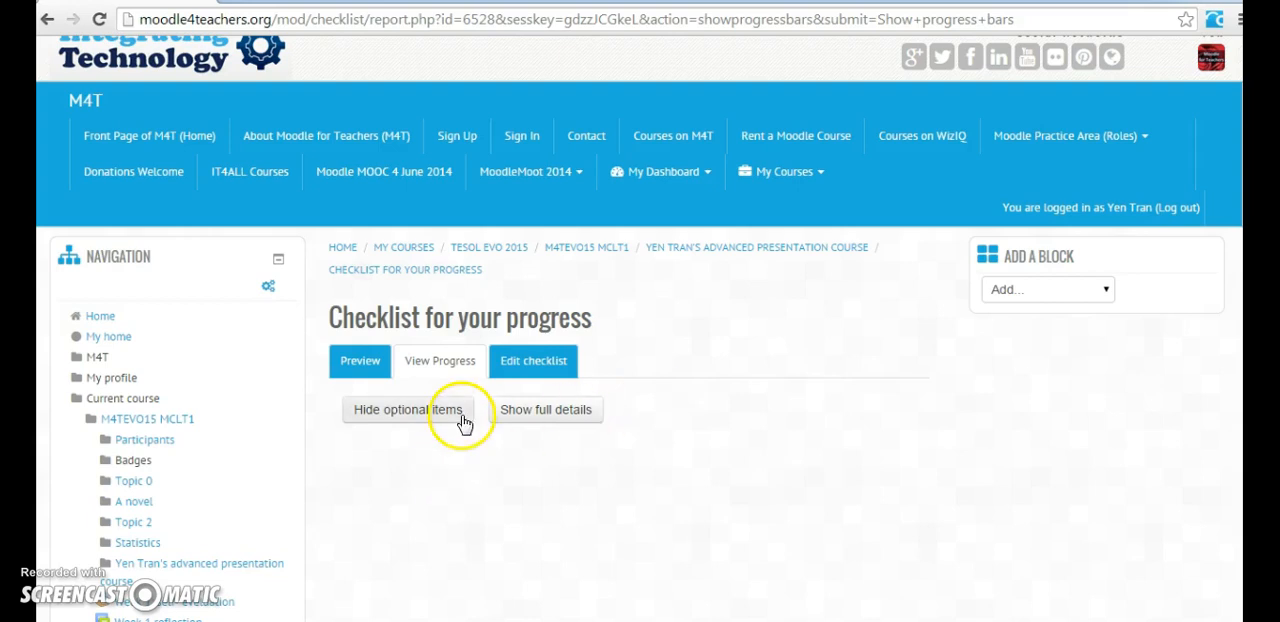
pyautogui.click(562, 421)
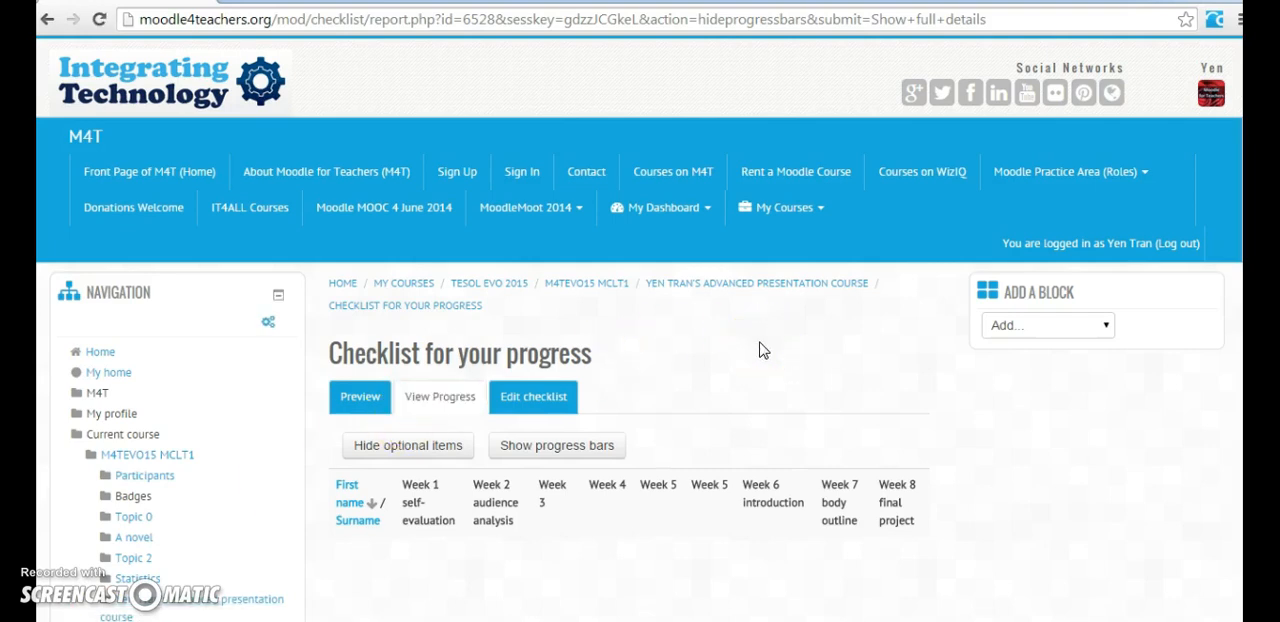
# Step: Return to the advanced presentation course page and turn its editing mode off
pyautogui.click(745, 287)
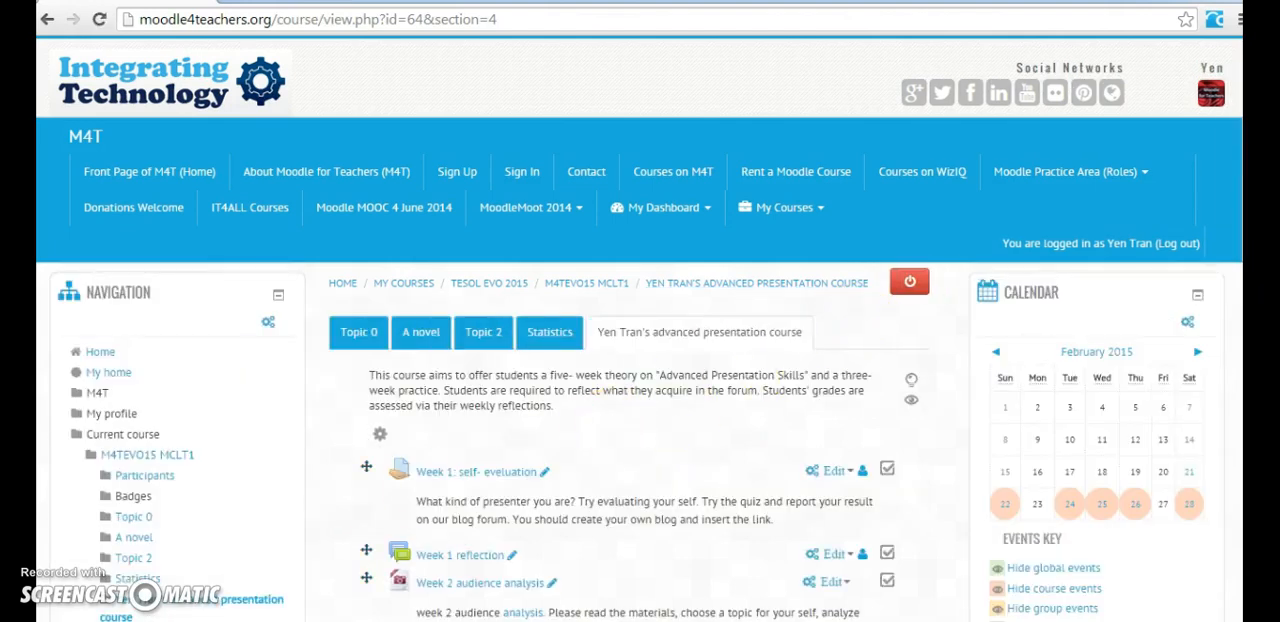
pyautogui.click(706, 390)
pyautogui.scroll(-5, 706, 390)
pyautogui.scroll(3, 706, 396)
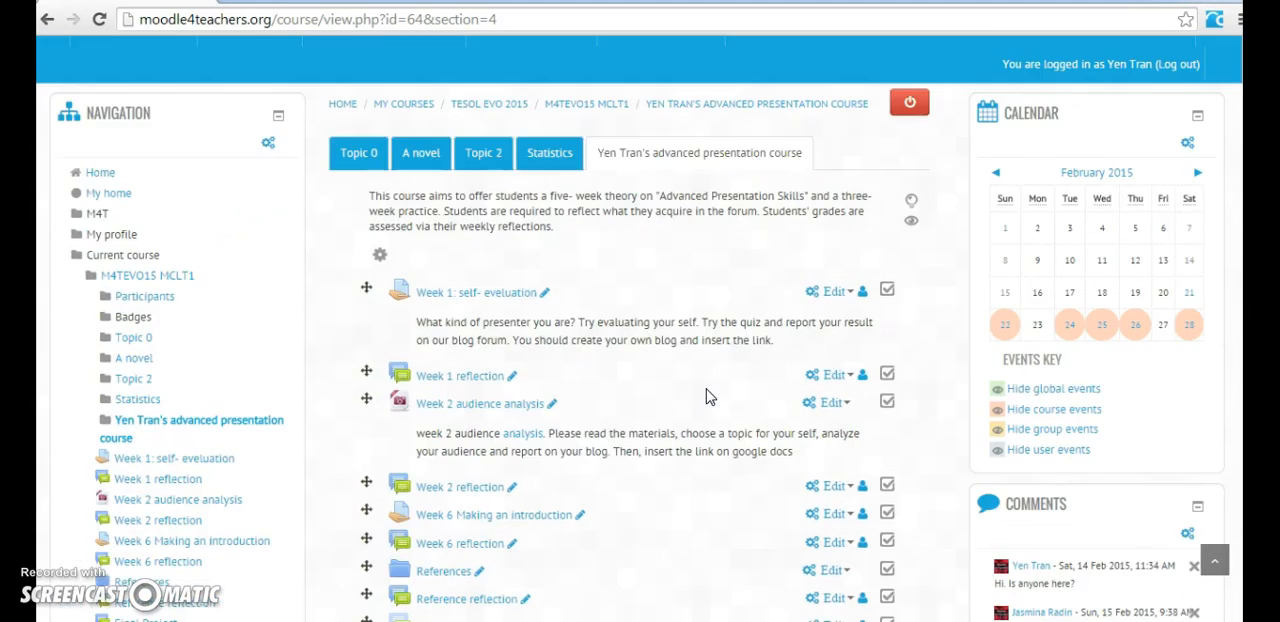
pyautogui.click(909, 106)
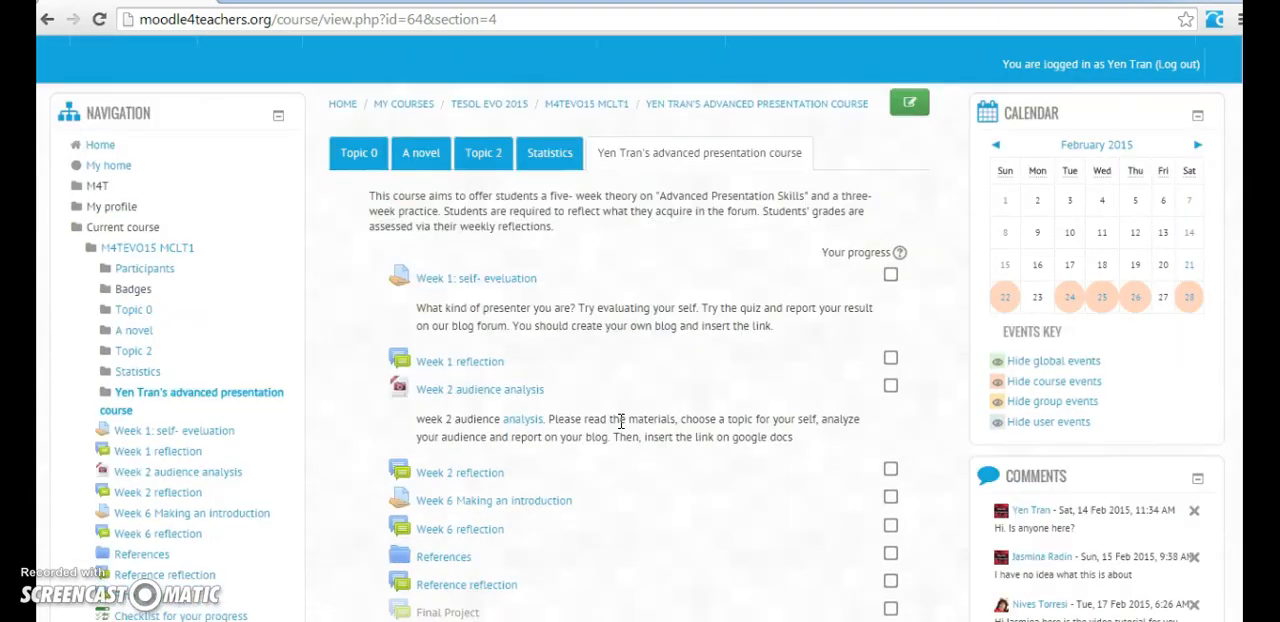
# Step: Open the "Week 1: self- eveluation" assignment and the "Week 1 reflection" forum in separate new browser tabs
pyautogui.rightClick(510, 284)
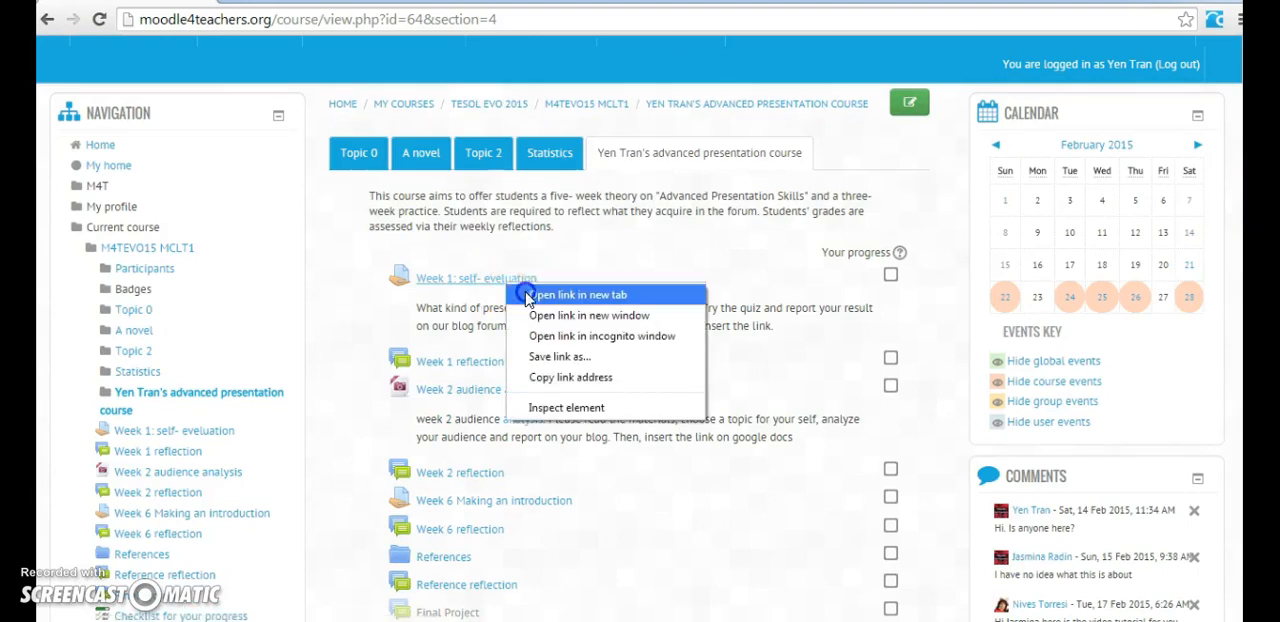
pyautogui.click(528, 294)
pyautogui.rightClick(466, 366)
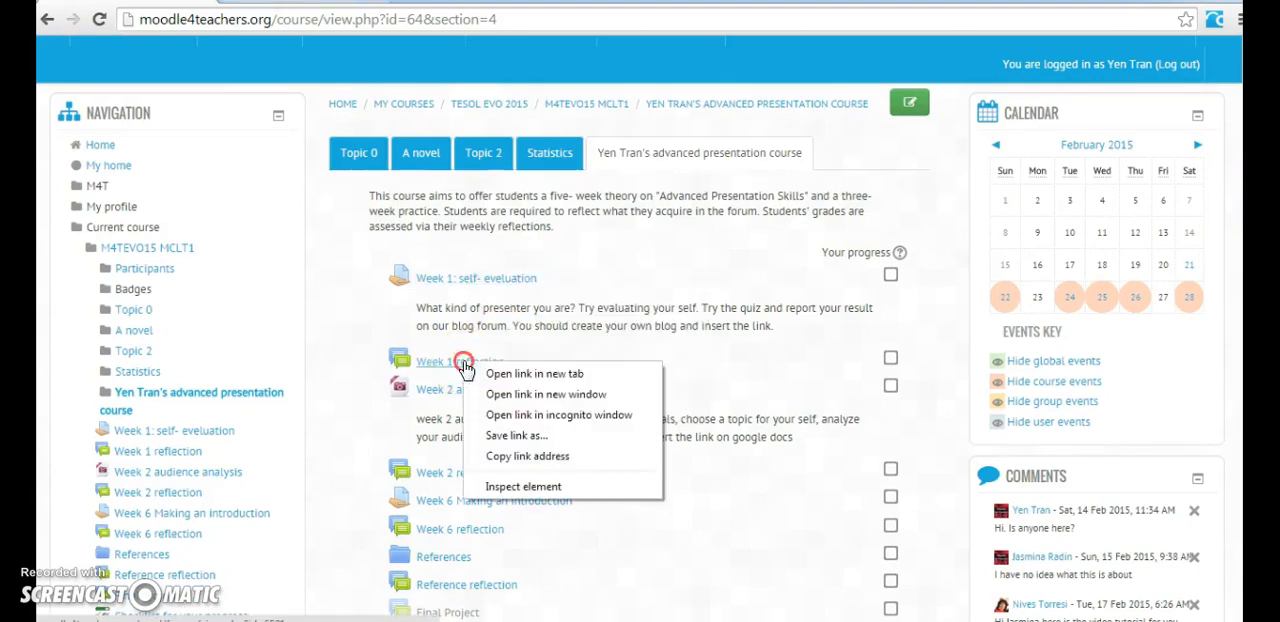
pyautogui.click(490, 374)
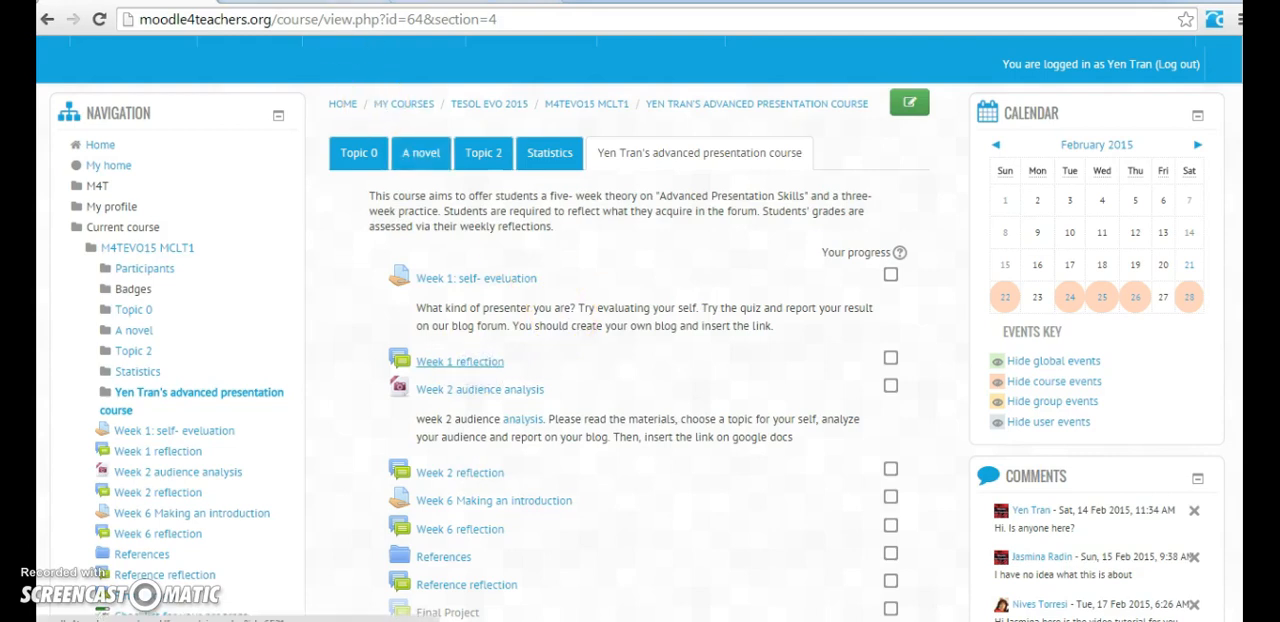
# Step: Review the opened Week 1 assignment and reflection forum, close both, and look through the remaining course activities
pyautogui.click(296, 1)
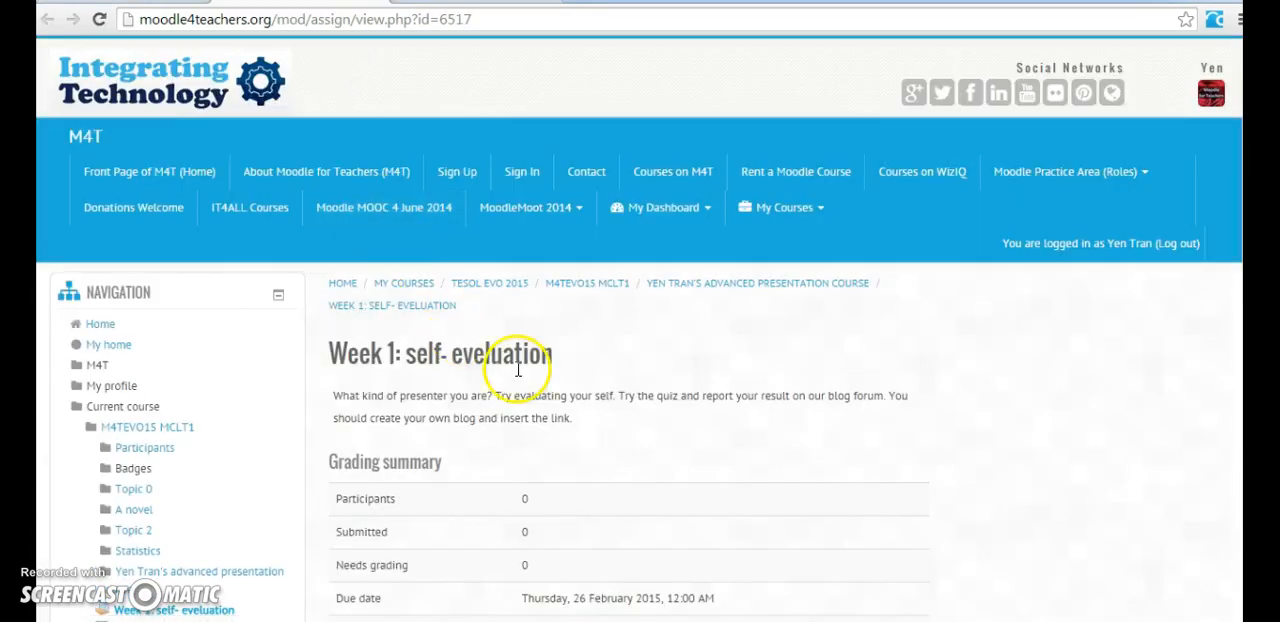
pyautogui.scroll(-2, 518, 372)
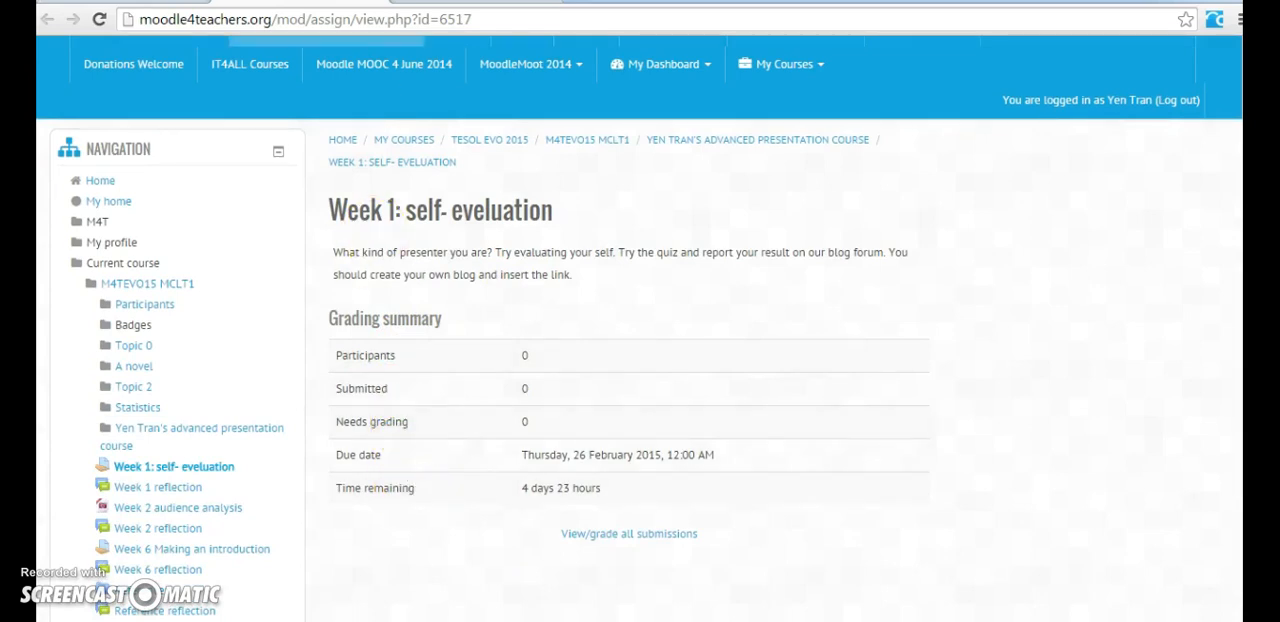
pyautogui.click(378, 1)
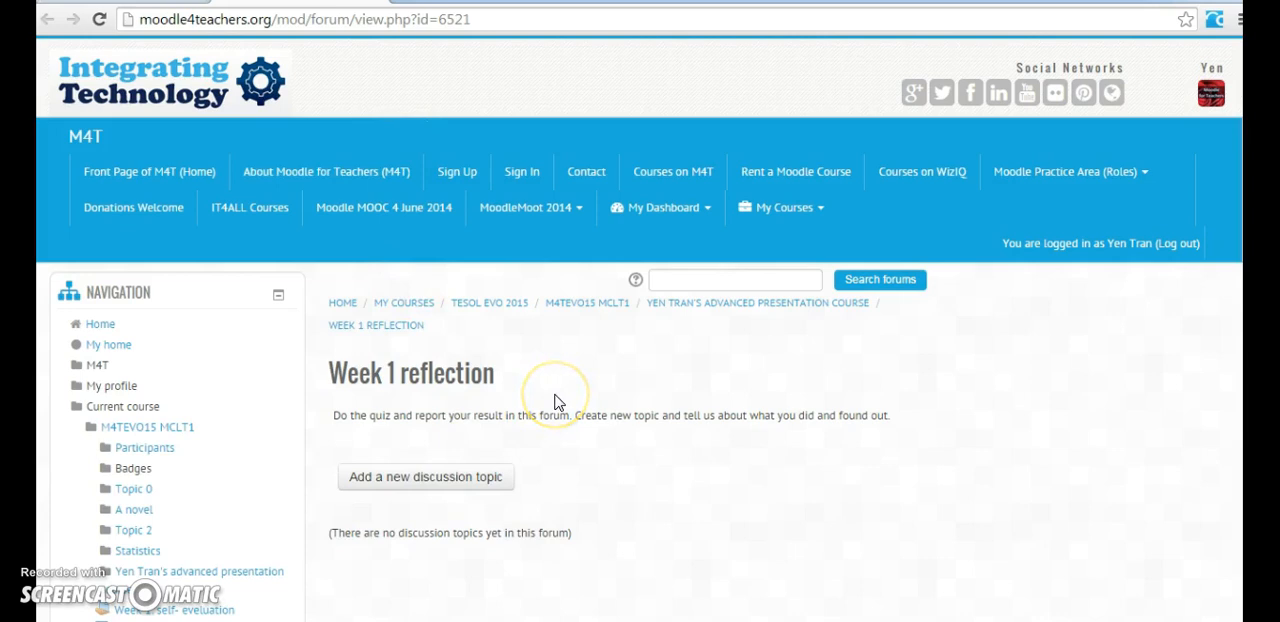
pyautogui.scroll(-1, 557, 402)
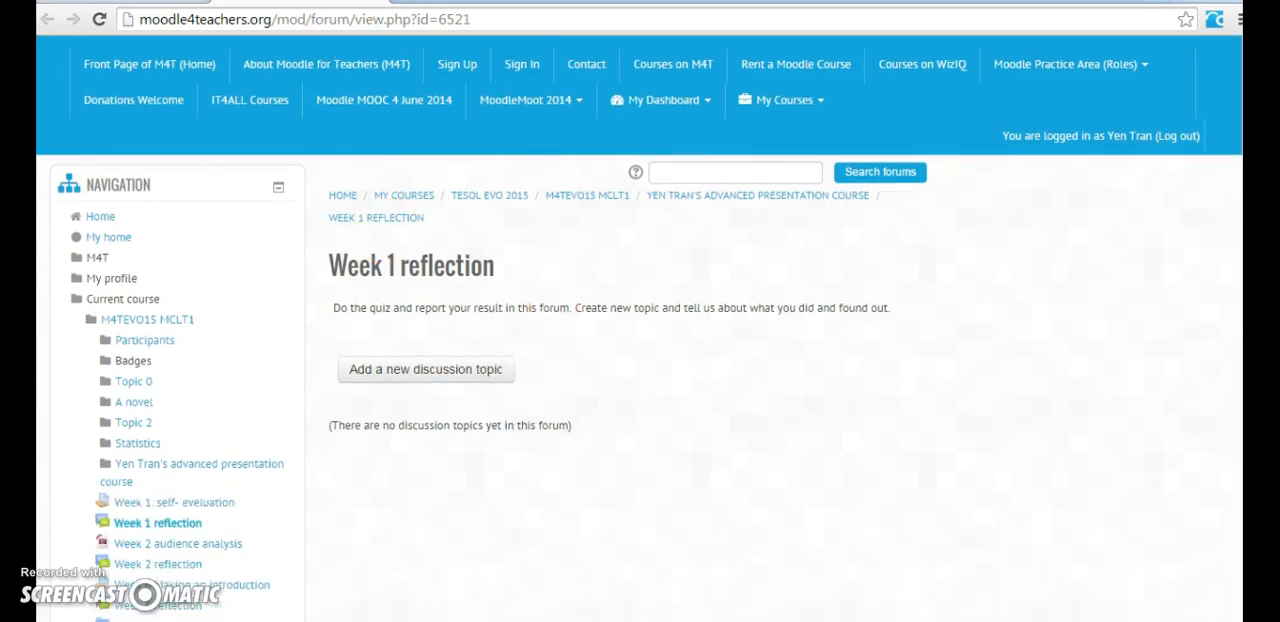
pyautogui.click(378, 1)
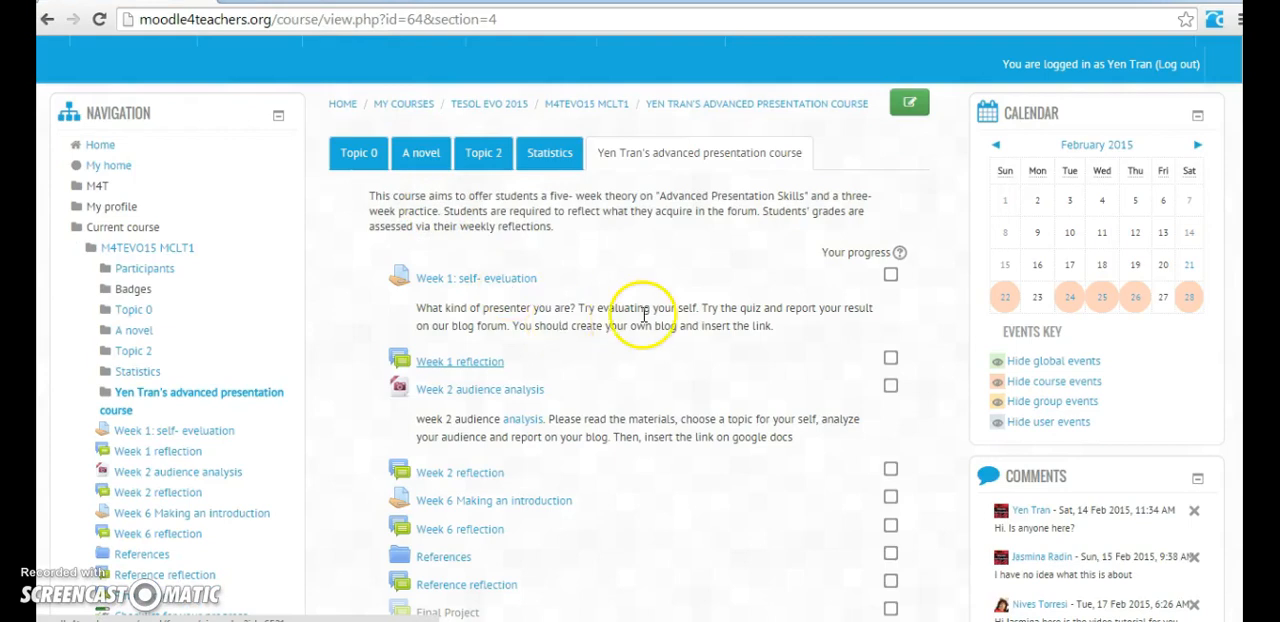
pyautogui.scroll(-3, 643, 313)
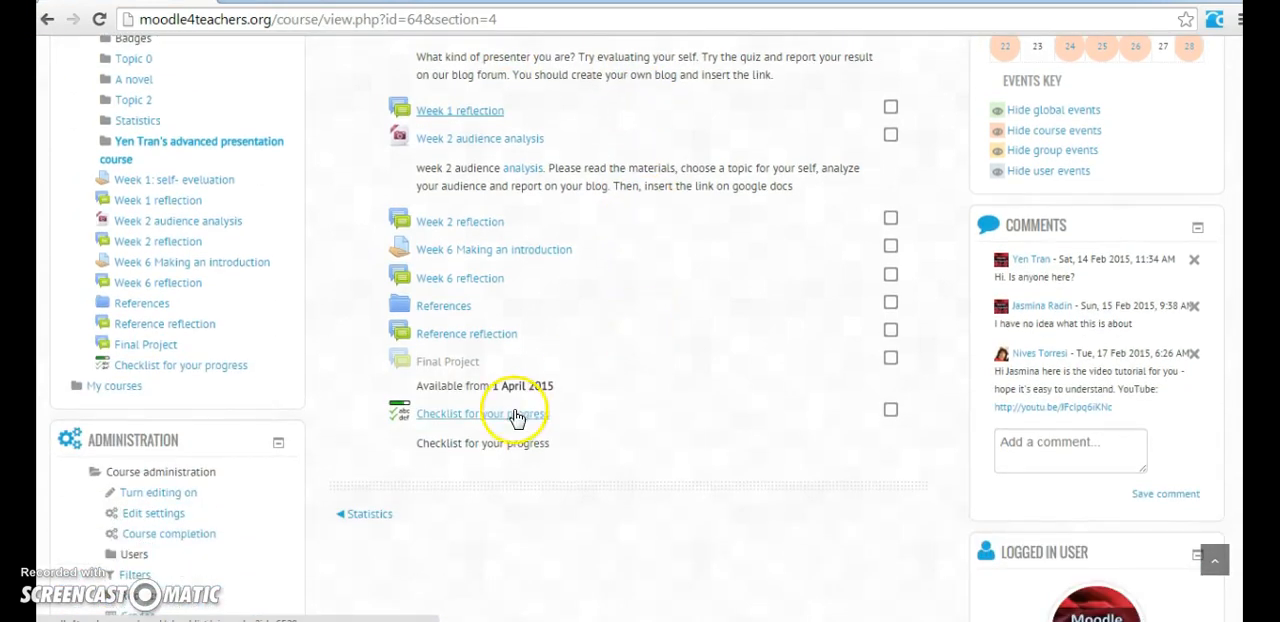
# Step: Open the References folder in a separate browser tab, view its contents and close that tab
pyautogui.rightClick(447, 316)
pyautogui.click(460, 325)
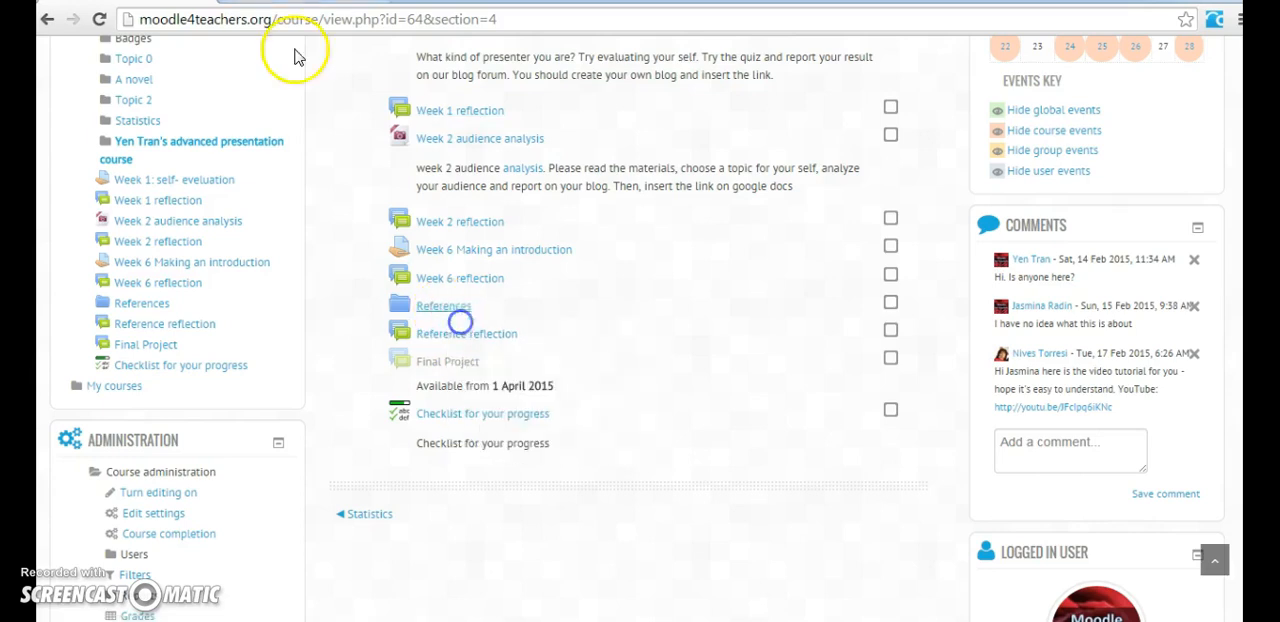
pyautogui.click(443, 306)
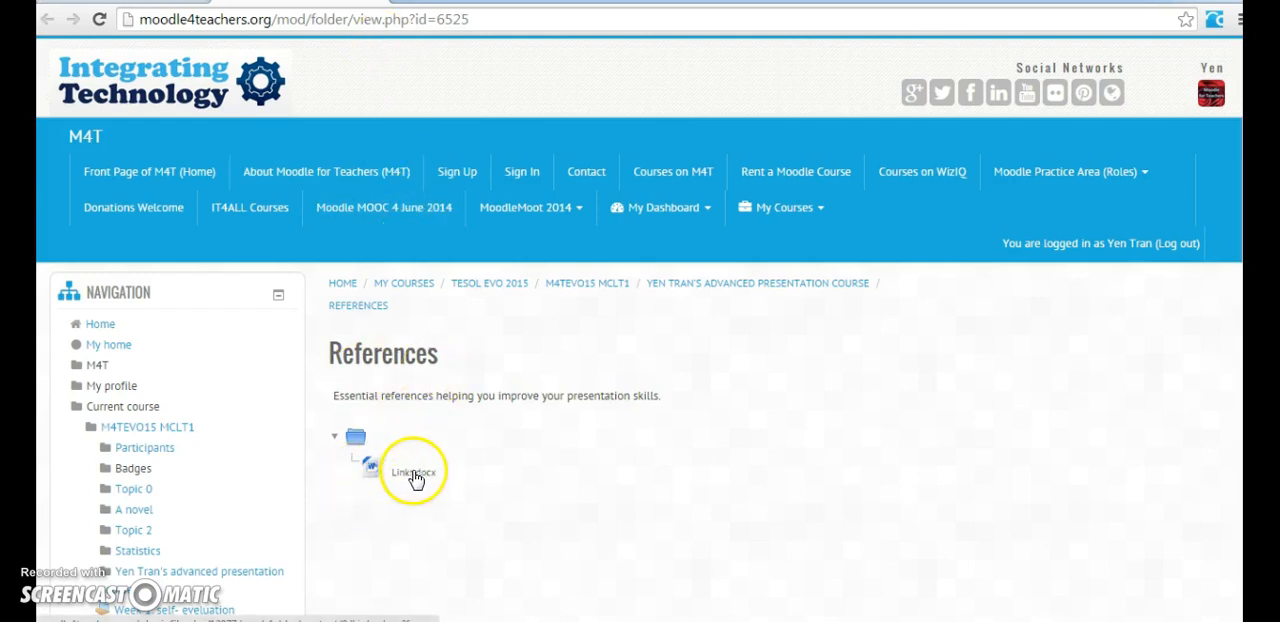
pyautogui.click(378, 1)
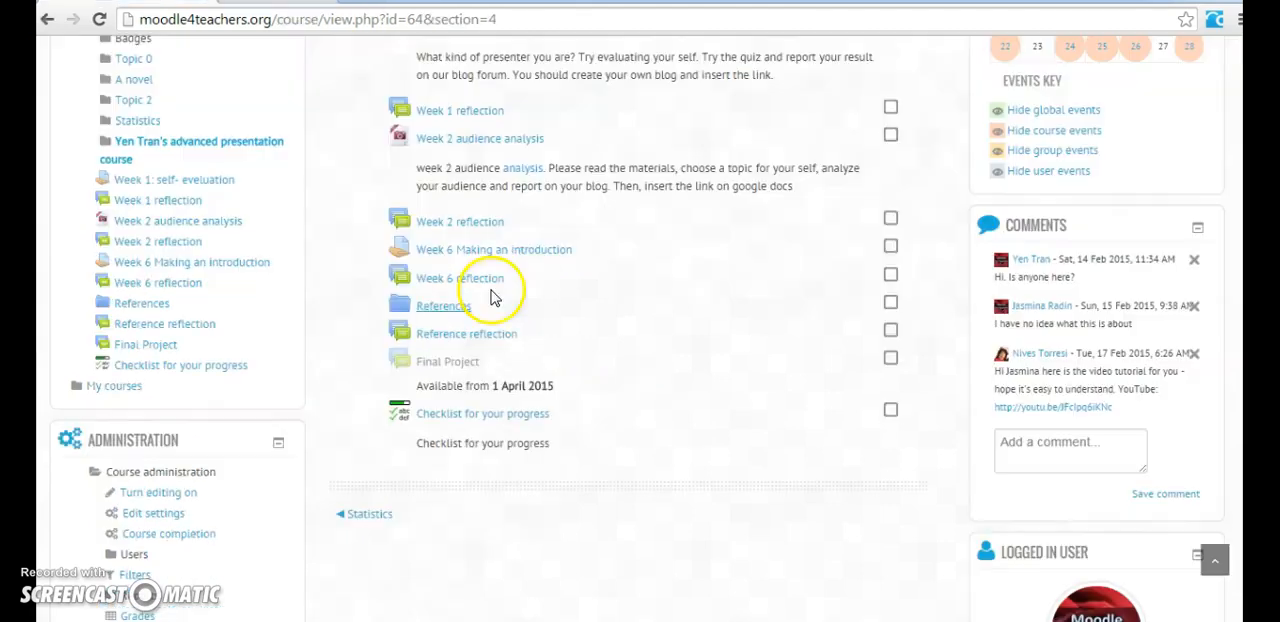
# Step: Open "Checklist for your progress" and look through its editing view, progress report and preview
pyautogui.click(477, 415)
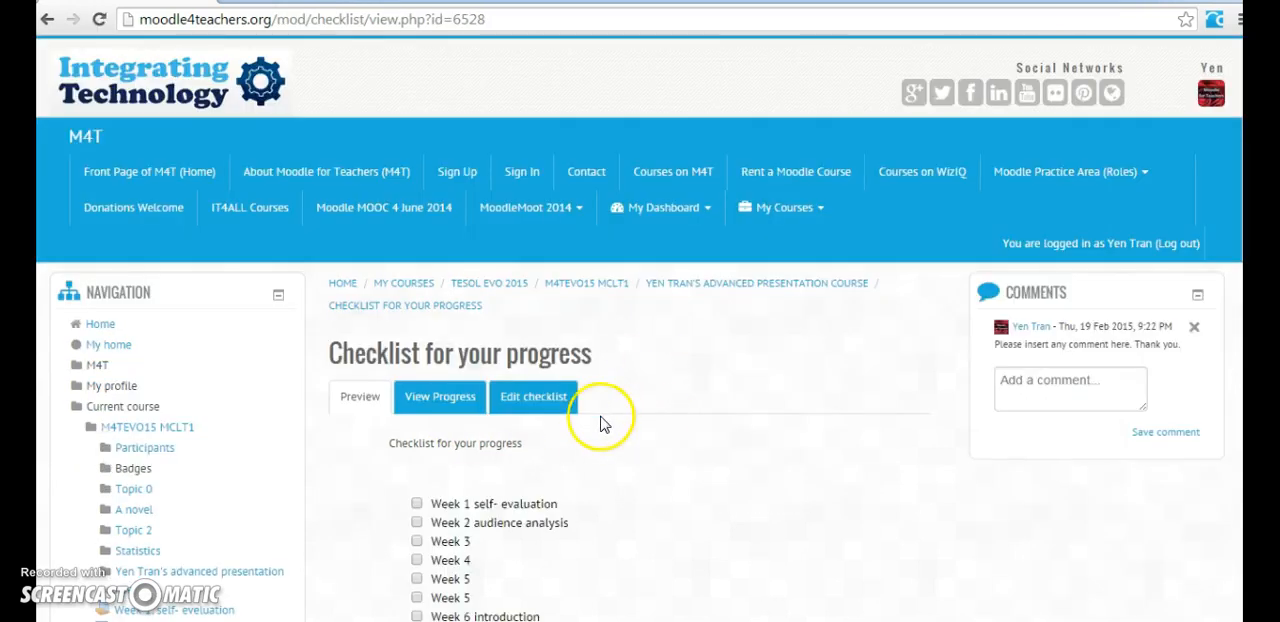
pyautogui.click(552, 408)
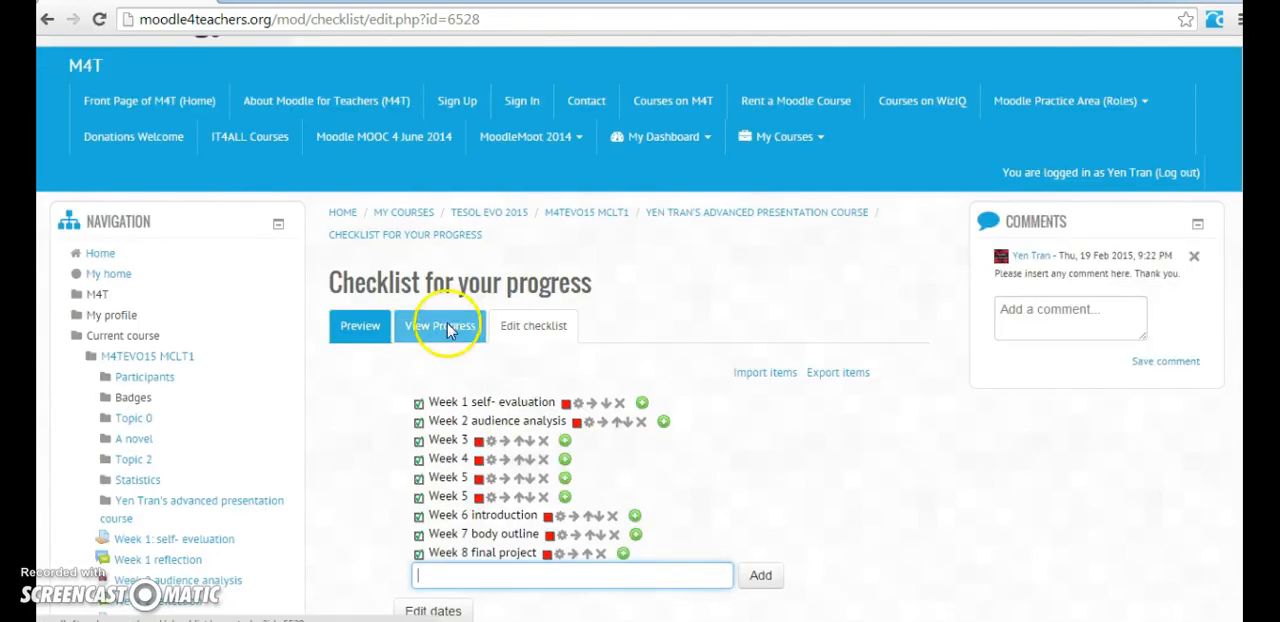
pyautogui.click(455, 329)
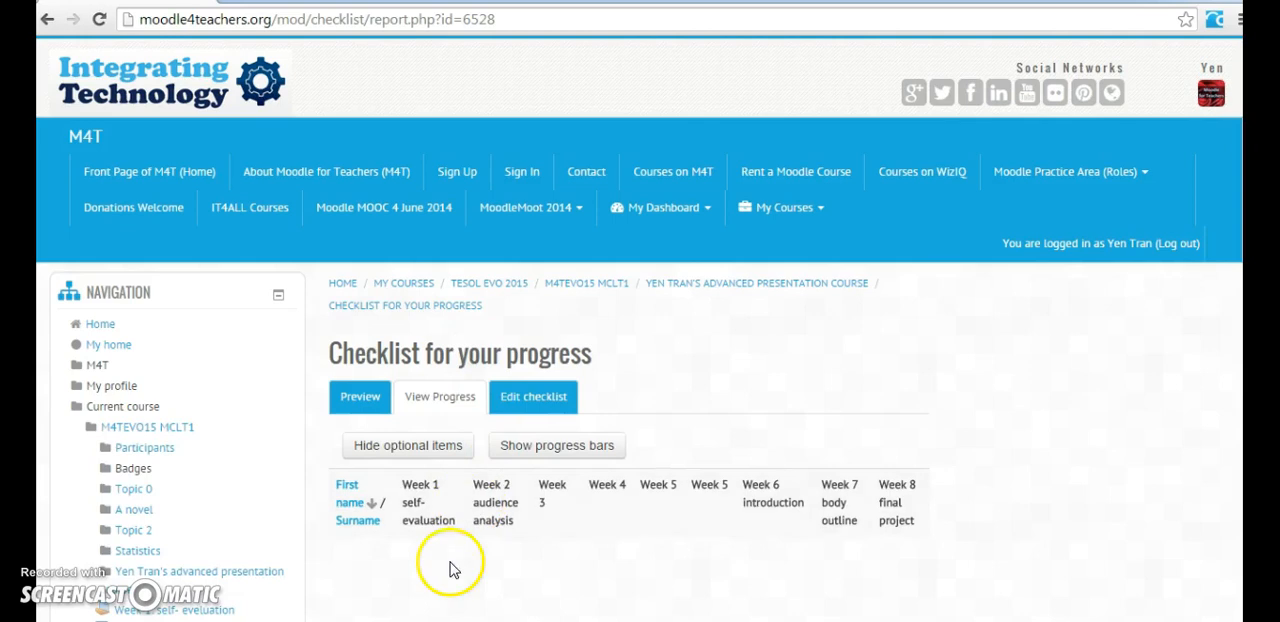
pyautogui.click(362, 412)
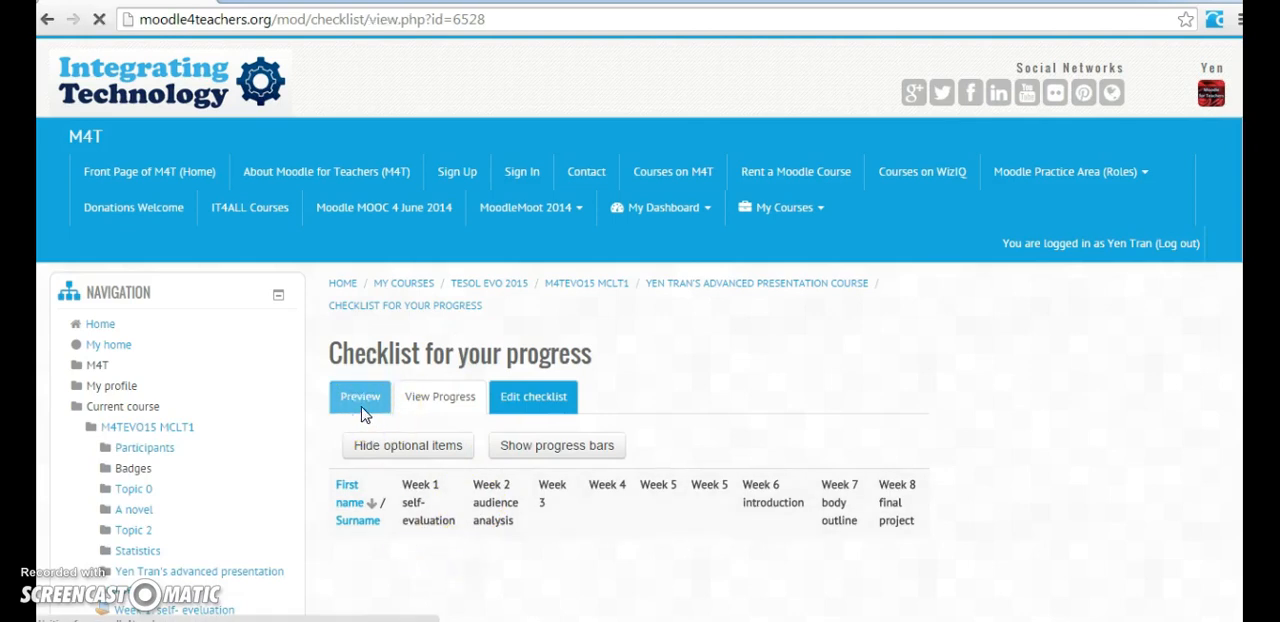
# Step: Return to the advanced presentation course page and open the "Week 1 self- evaluation" topic listed under the latest news
pyautogui.click(747, 284)
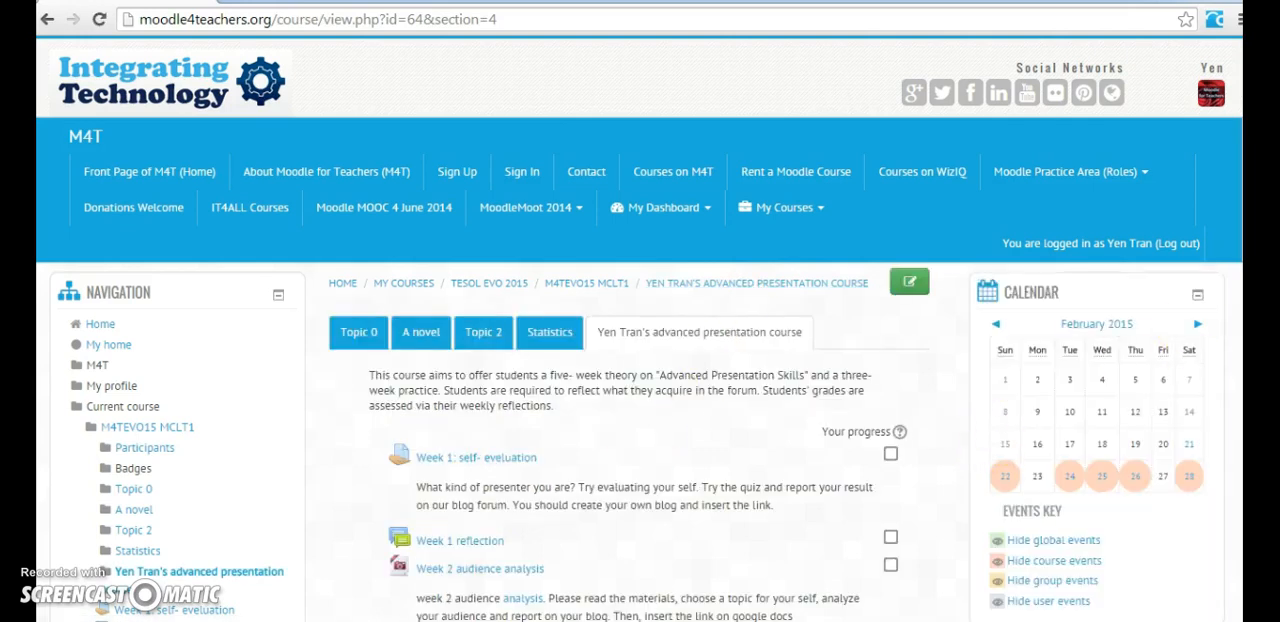
pyautogui.moveTo(1250, 115); pyautogui.dragTo(1230, 538)
pyautogui.scroll(-2, 1230, 538)
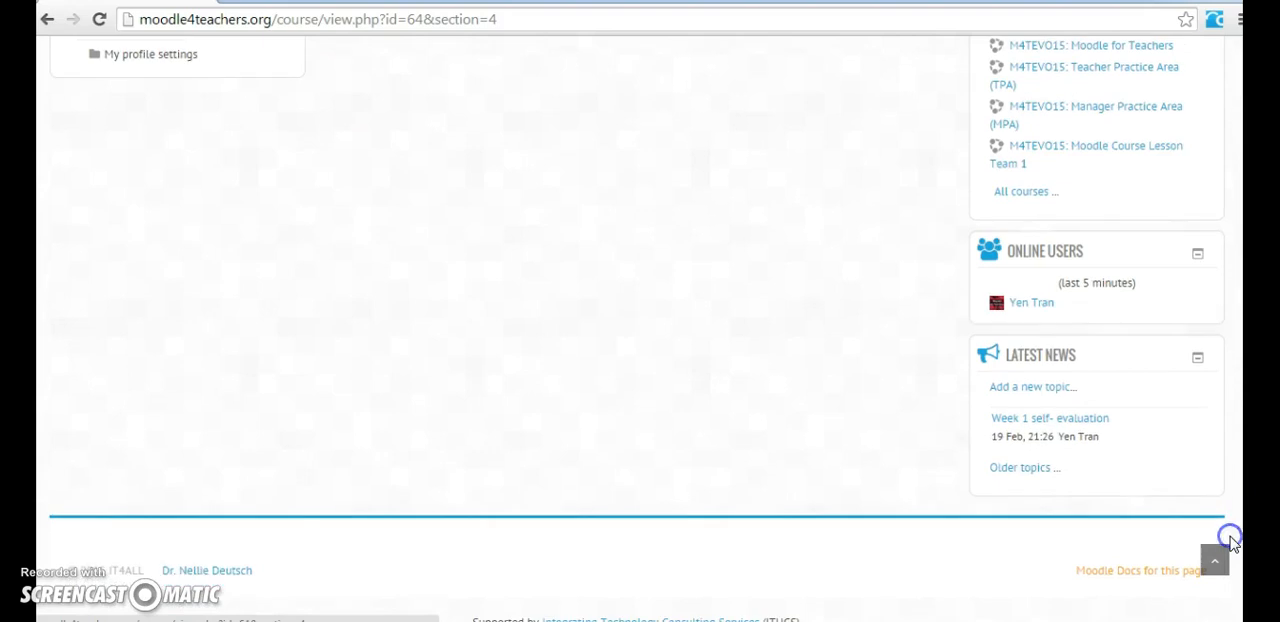
pyautogui.scroll(4, 640, 330)
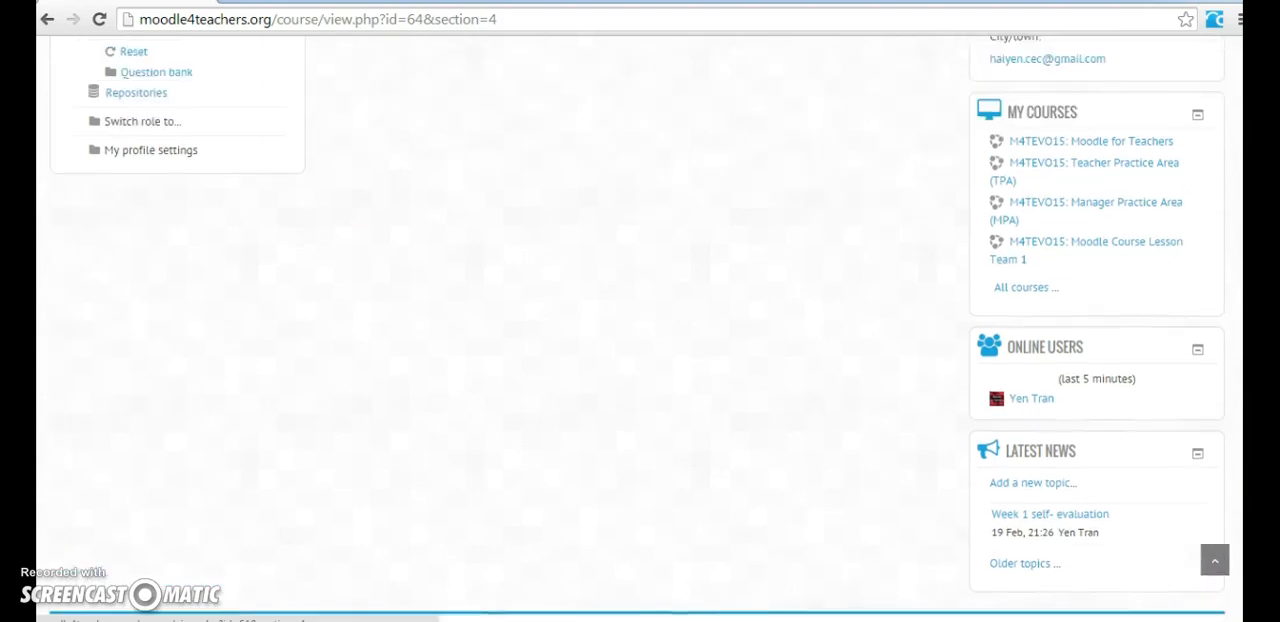
pyautogui.scroll(-2, 640, 330)
pyautogui.scroll(-1, 1234, 491)
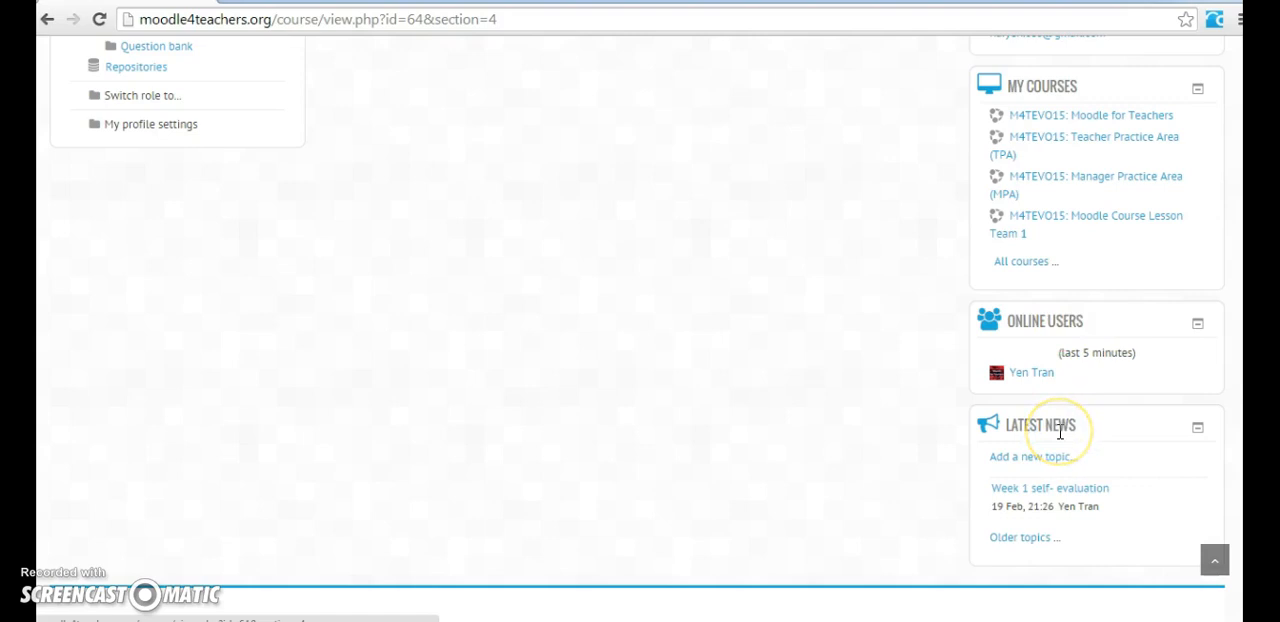
pyautogui.click(1112, 432)
pyautogui.click(1095, 495)
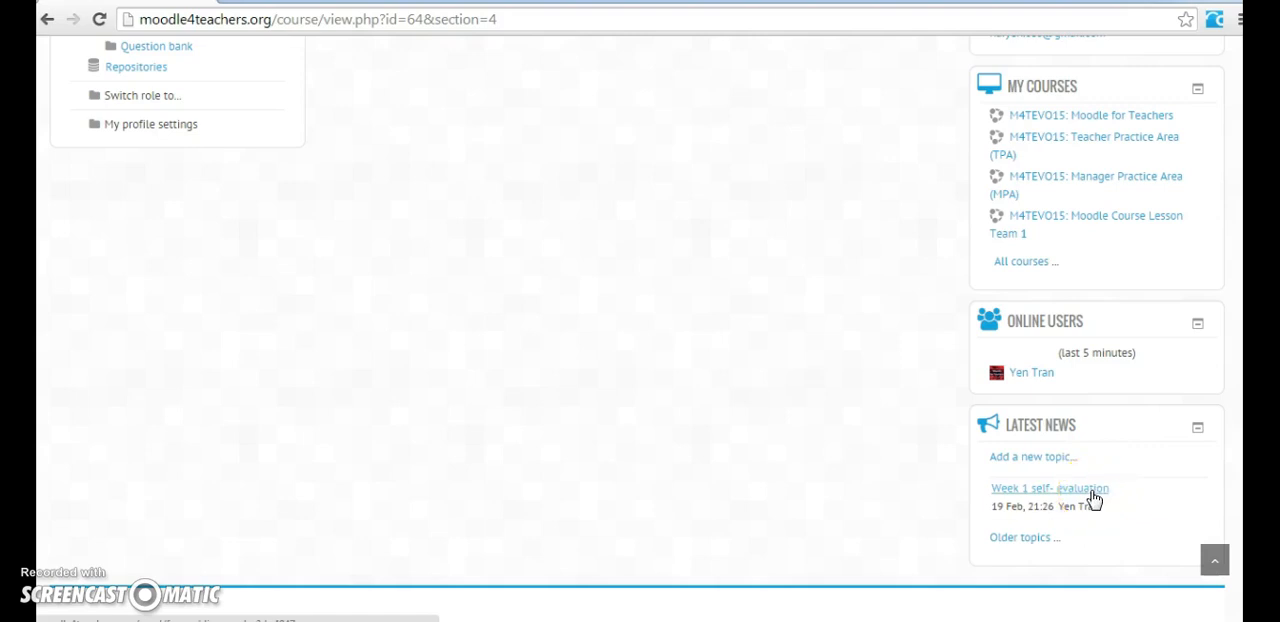
pyautogui.click(1093, 497)
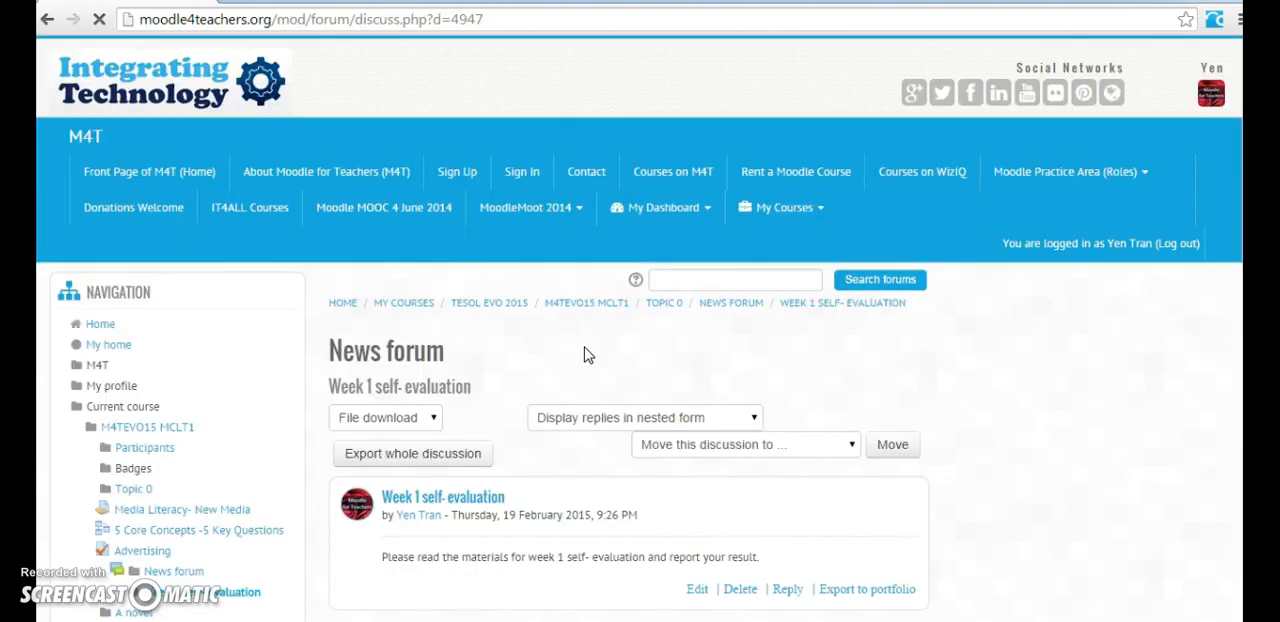
# Step: Read the "Week 1 self- evaluation" announcement in the News forum
pyautogui.click(656, 368)
pyautogui.scroll(-1, 654, 366)
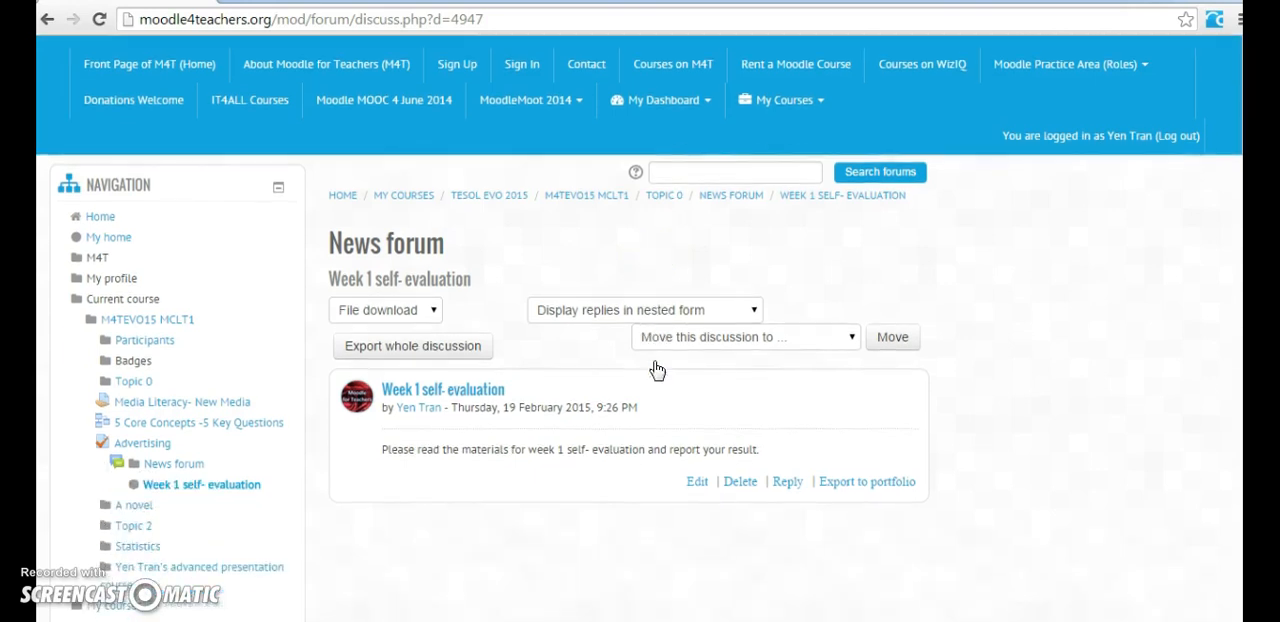
pyautogui.click(509, 449)
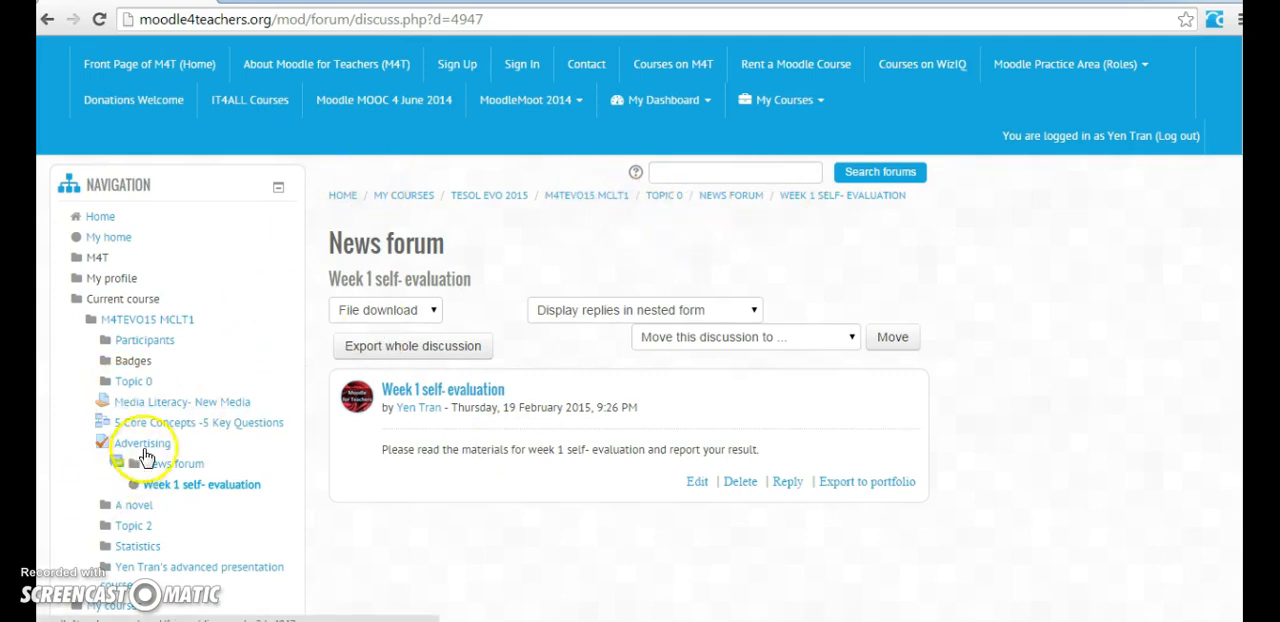
# Step: Go back to the advanced presentation course page and look over its full list of activities
pyautogui.click(235, 572)
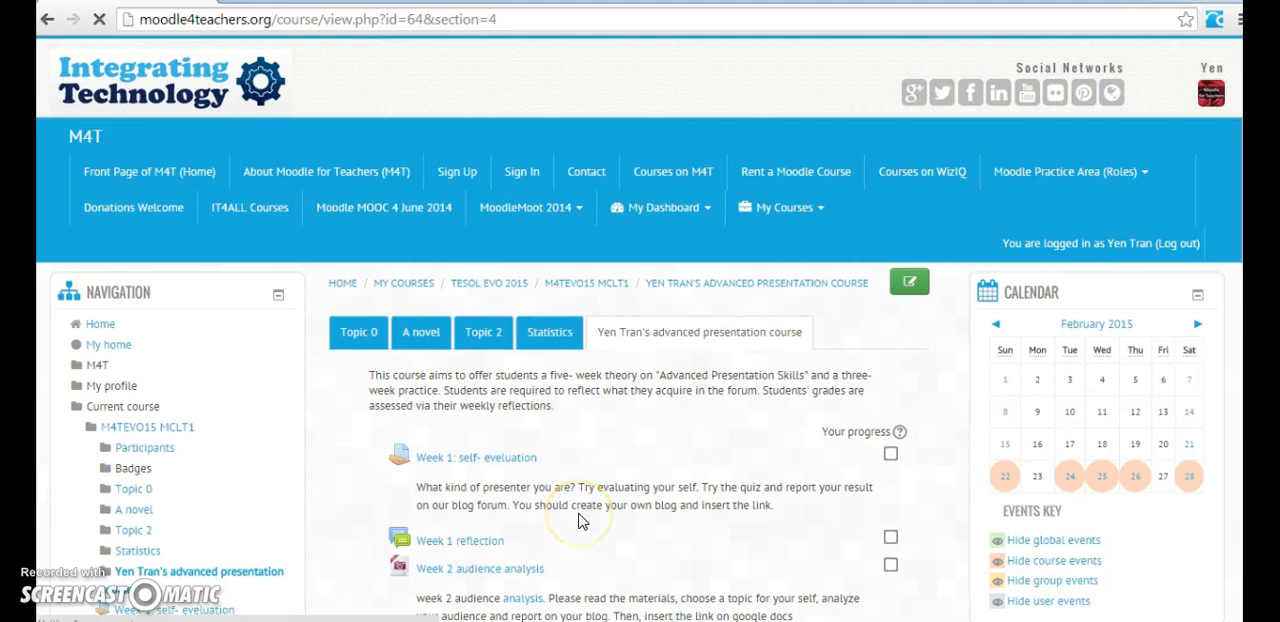
pyautogui.scroll(-3, 583, 521)
pyautogui.scroll(1, 583, 521)
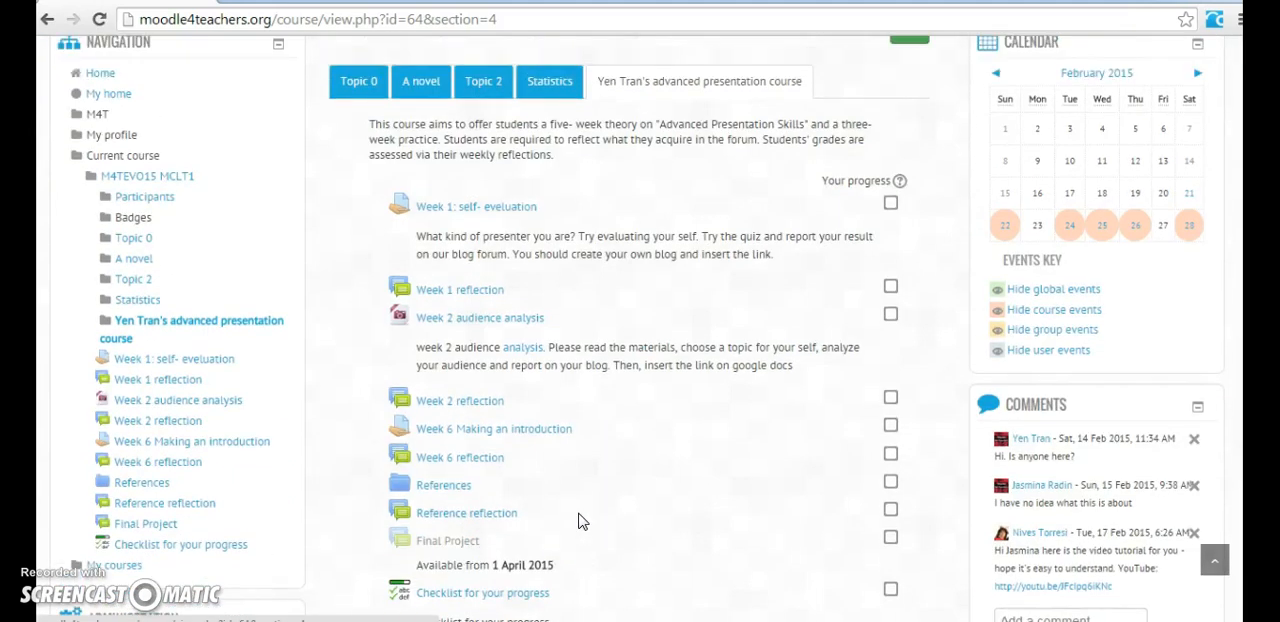
pyautogui.scroll(-1, 583, 521)
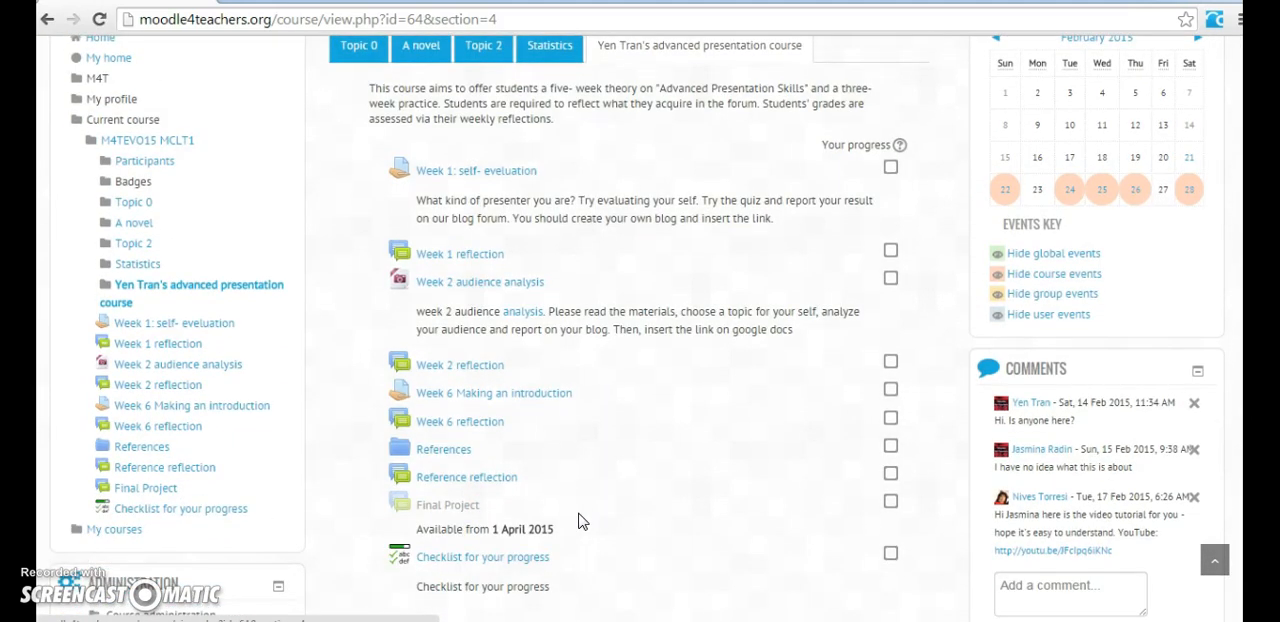